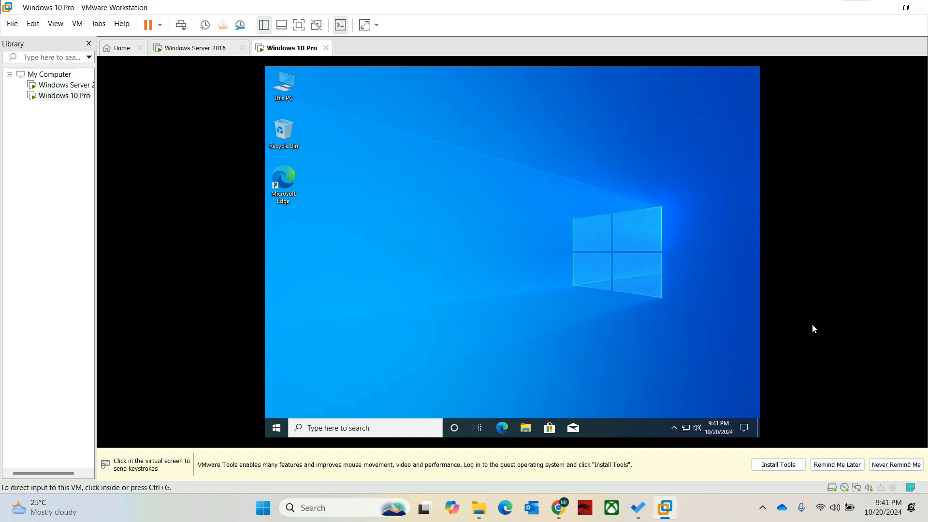
- Open the guest's Network & Internet settings, view the Ethernet0 page, and return to network status
click(814, 329)
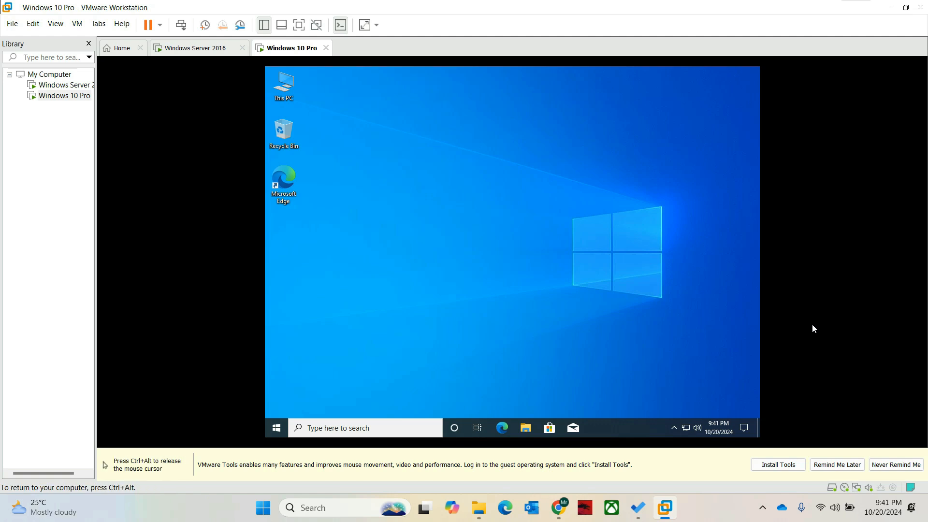
click(686, 427)
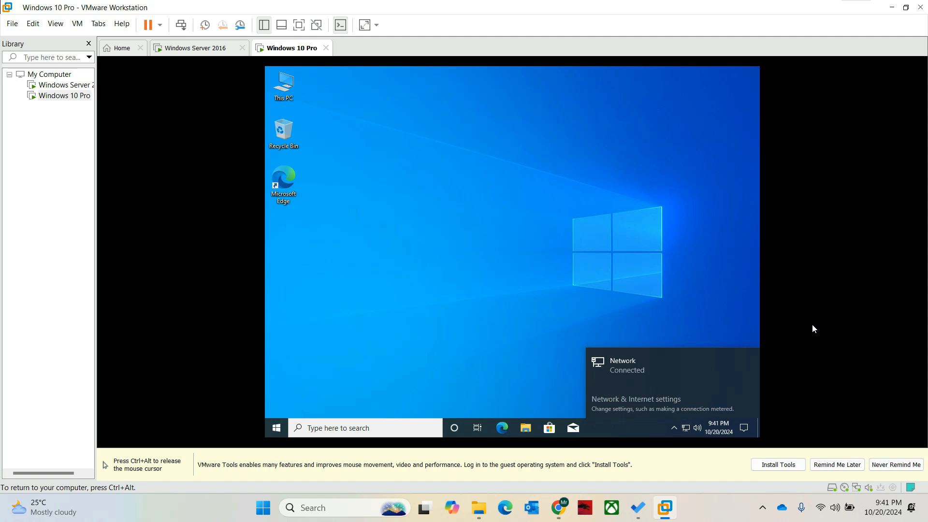
click(637, 398)
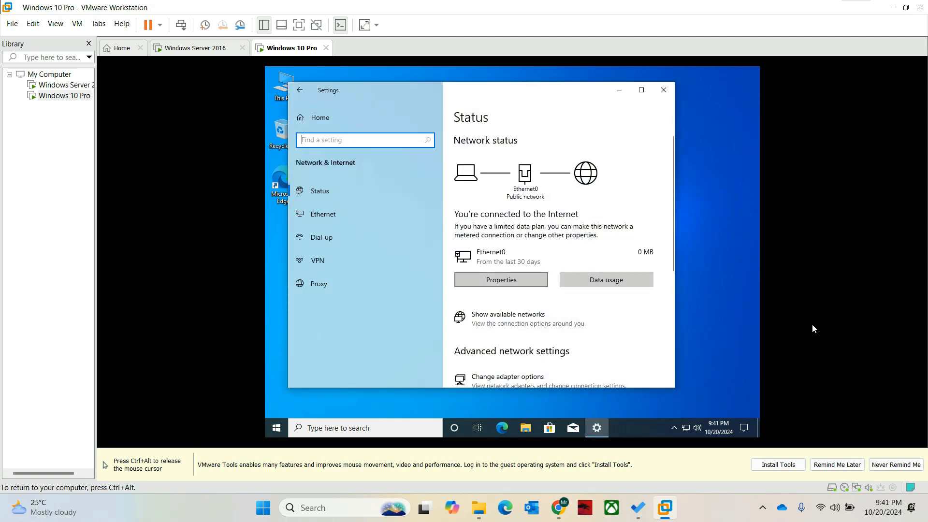
click(501, 280)
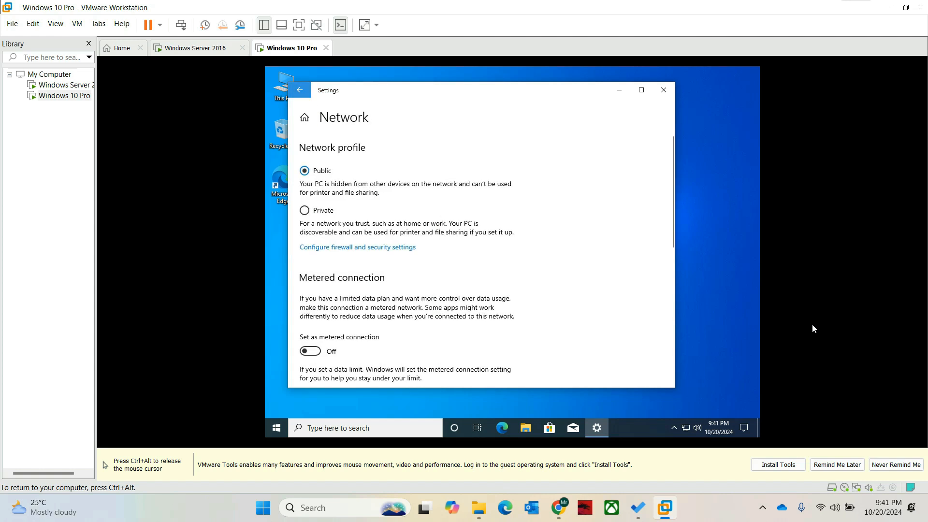
click(300, 90)
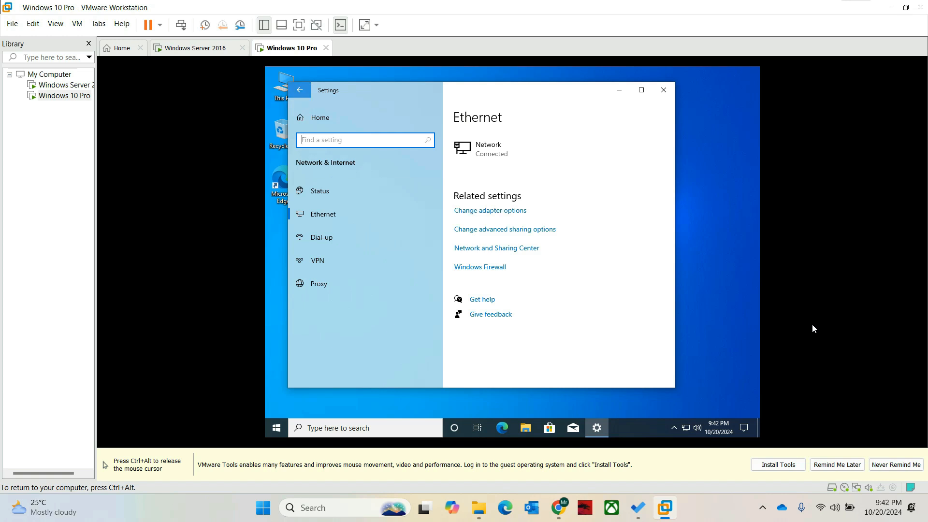
click(300, 90)
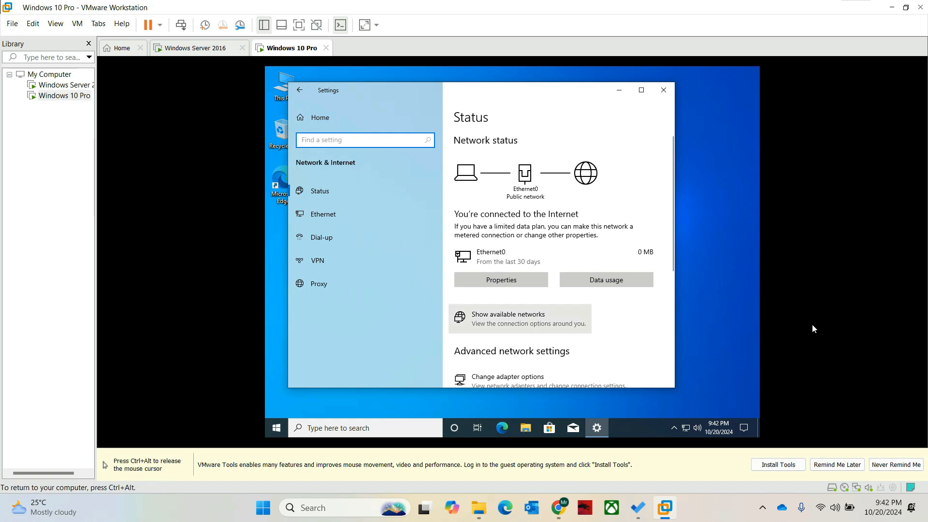
- Open the network adapters list, then close it and the network settings
scroll(520, 319, down, 2)
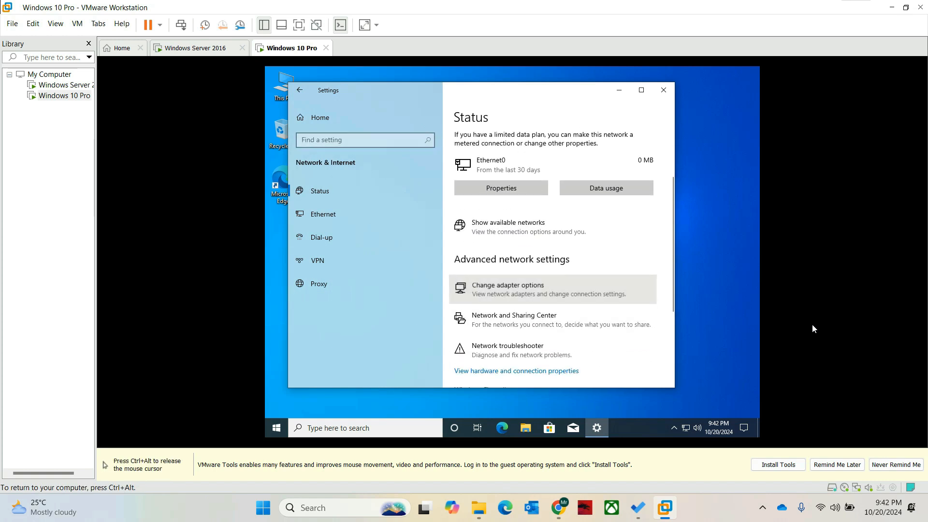
click(508, 289)
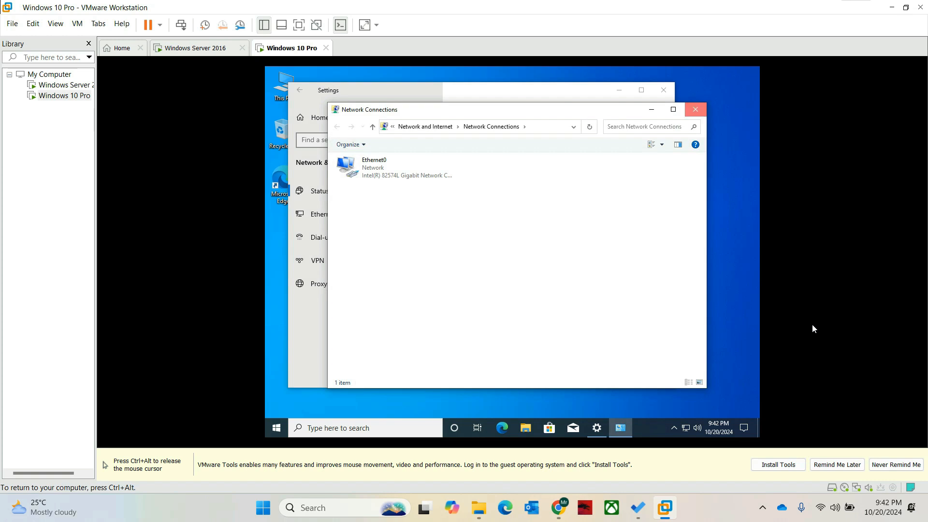
click(695, 109)
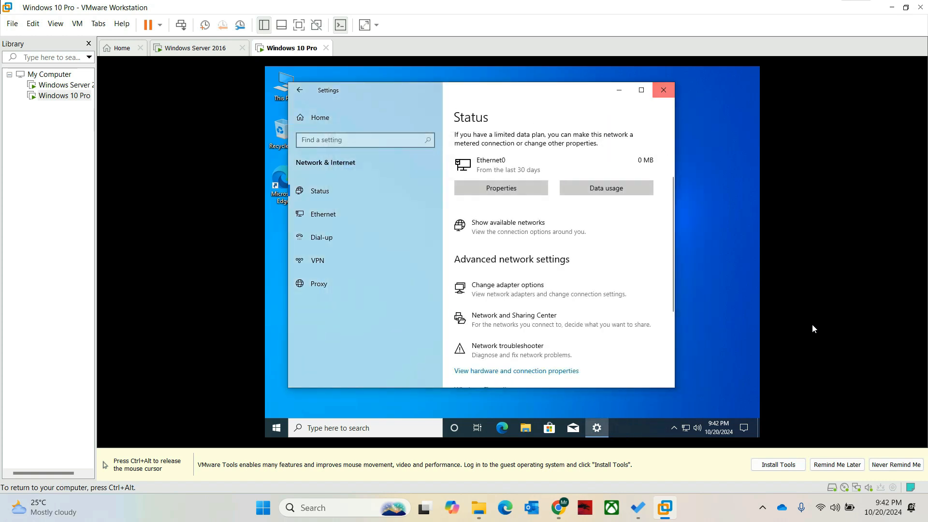
click(663, 90)
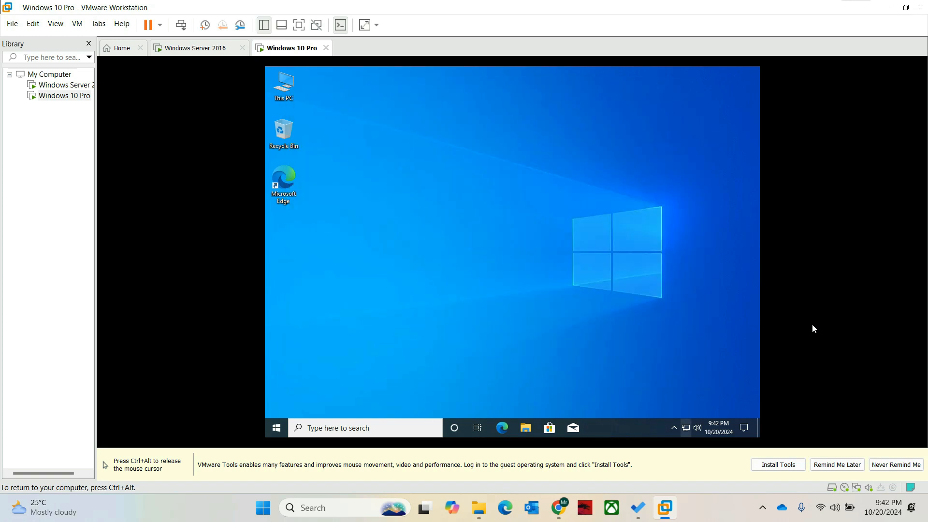
- Reopen Network & Internet settings and bring up Network Connections listing Ethernet0
click(685, 428)
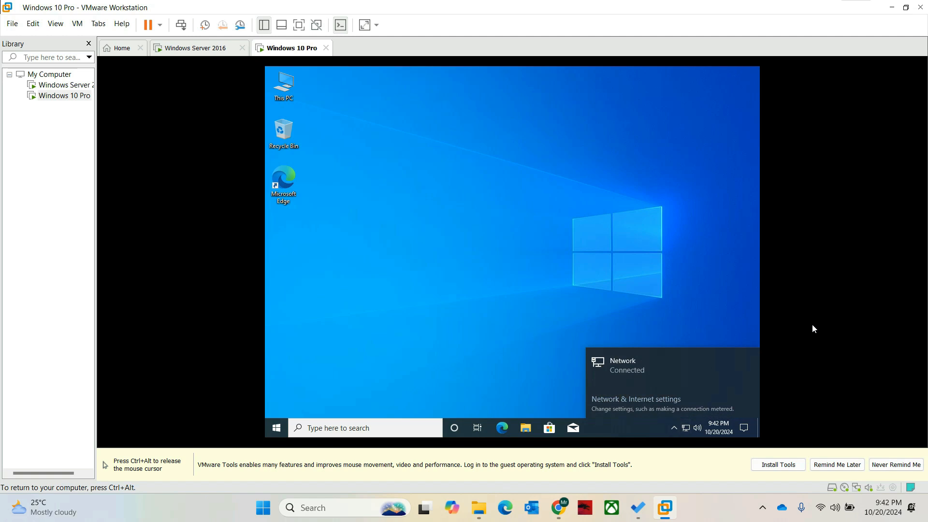
click(636, 399)
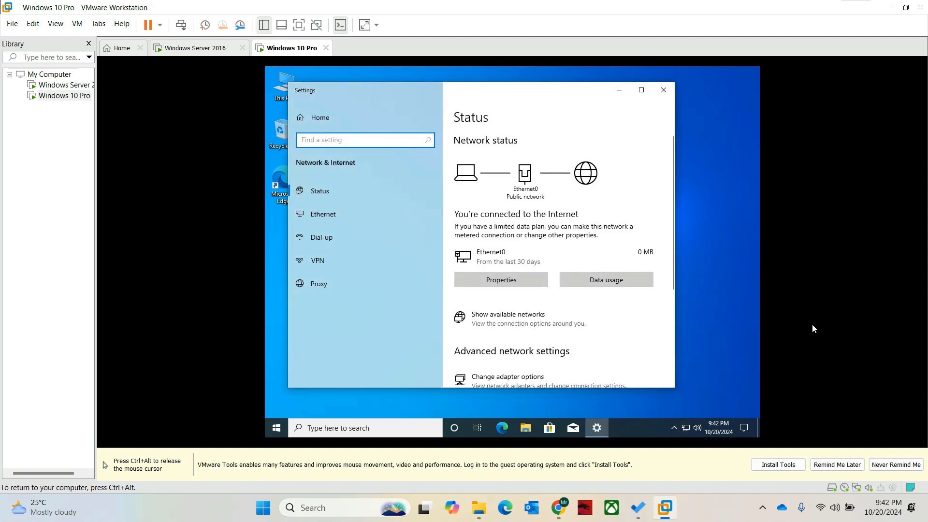
scroll(551, 244, down, 3)
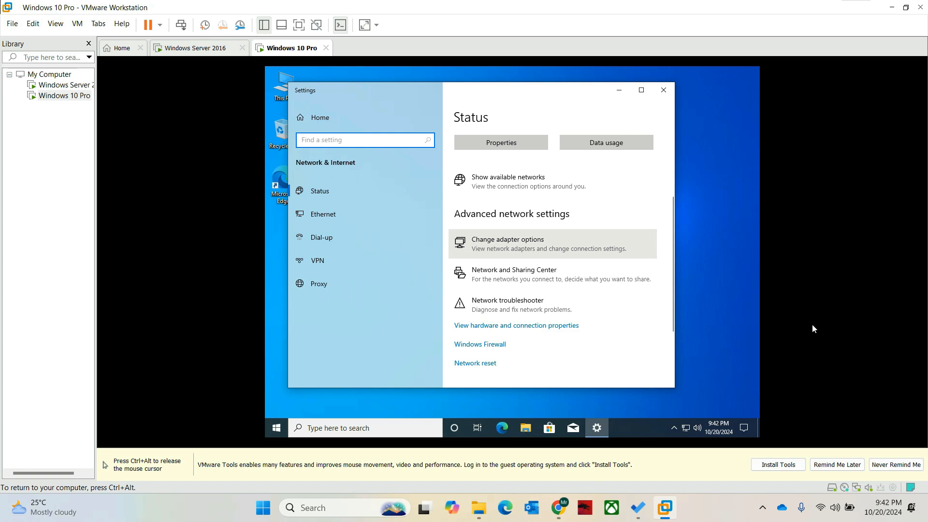
click(551, 244)
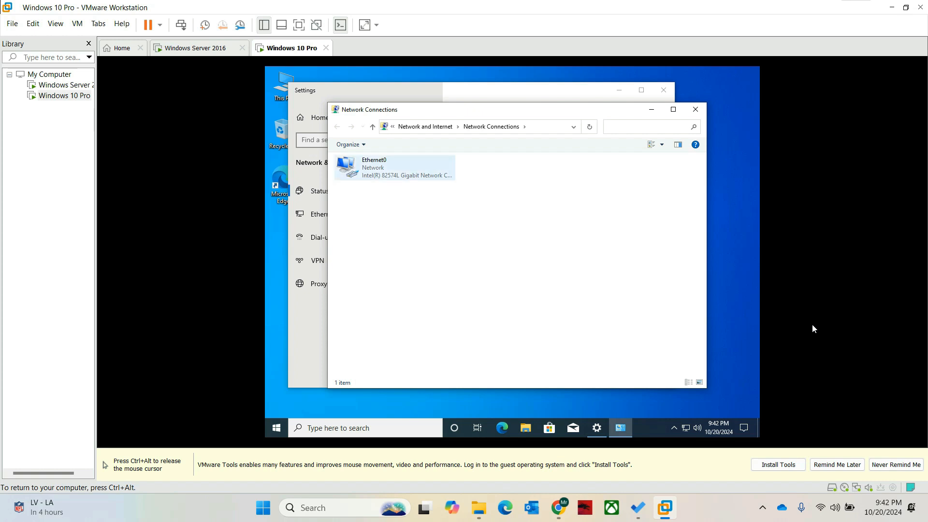
- Open the Internet Protocol Version 4 properties of the Ethernet0 adapter
click(394, 168)
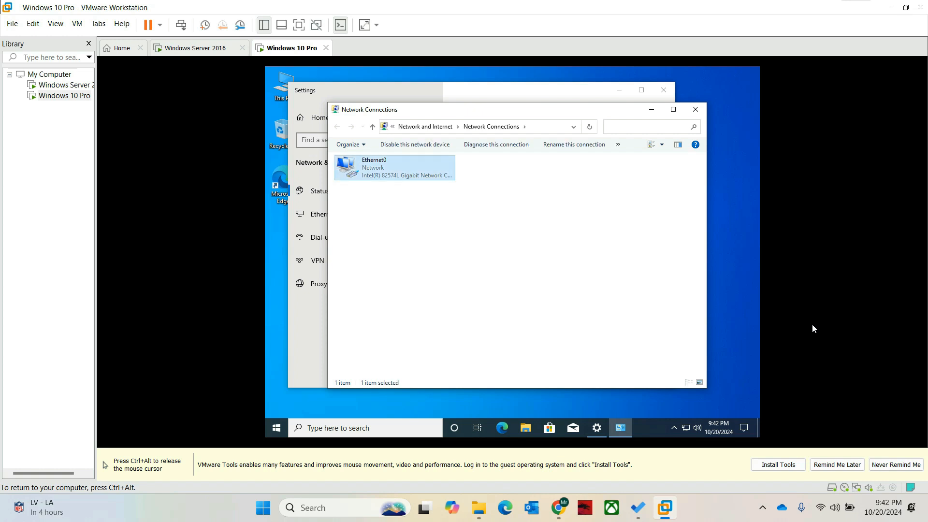
right_click(369, 175)
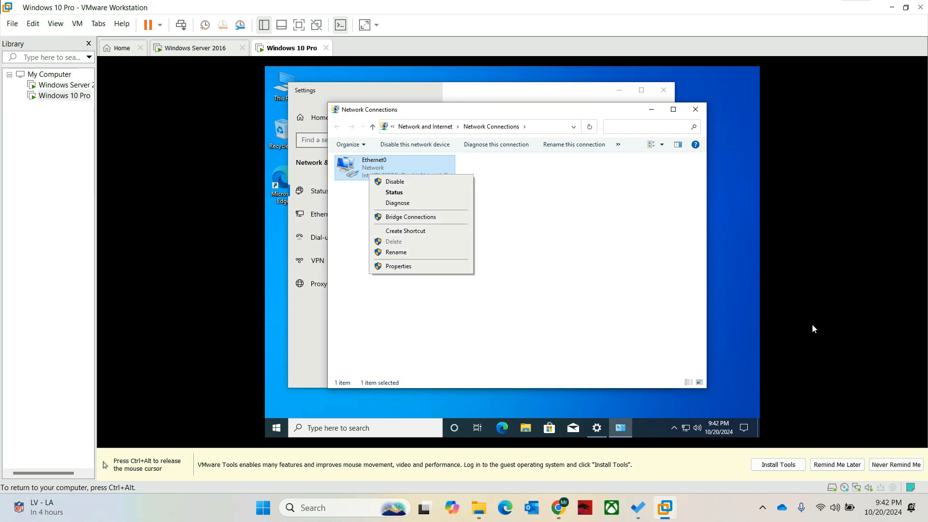
click(398, 266)
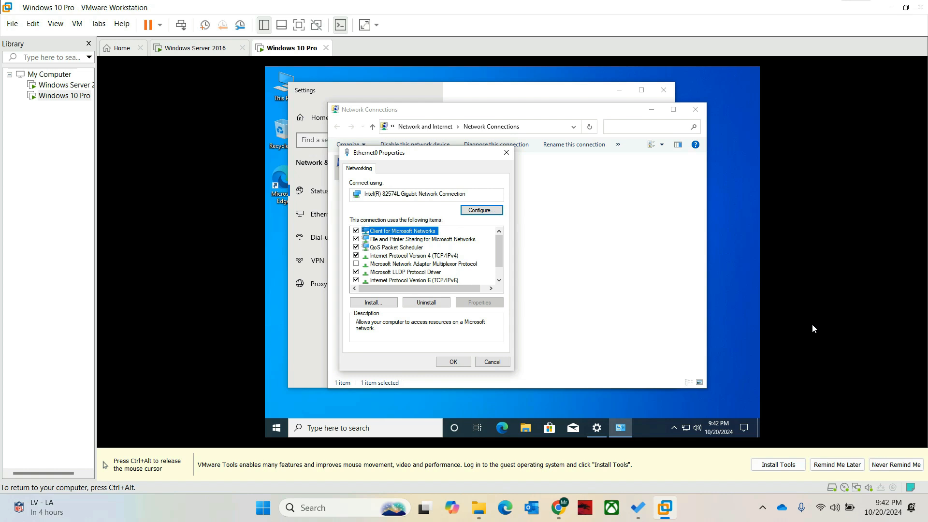
click(414, 256)
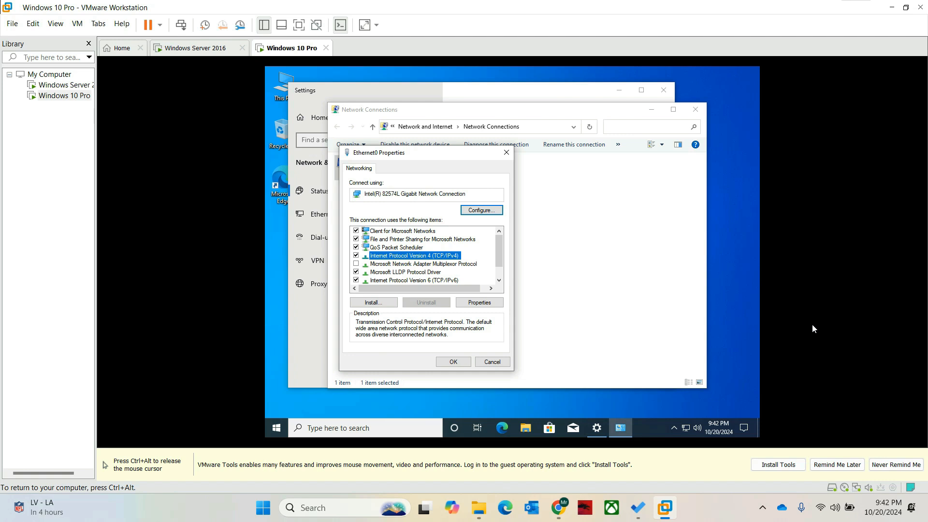
click(479, 302)
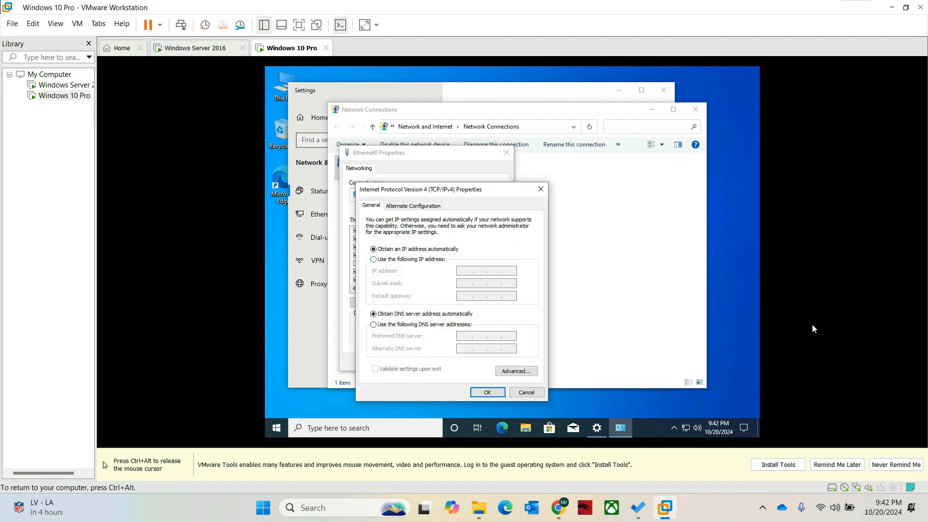
- Enter static IP 192.168.1.2, mask 255.255.255.0, gateway 192.168.1.1 and DNS 8.8.8.8, then confirm
click(373, 259)
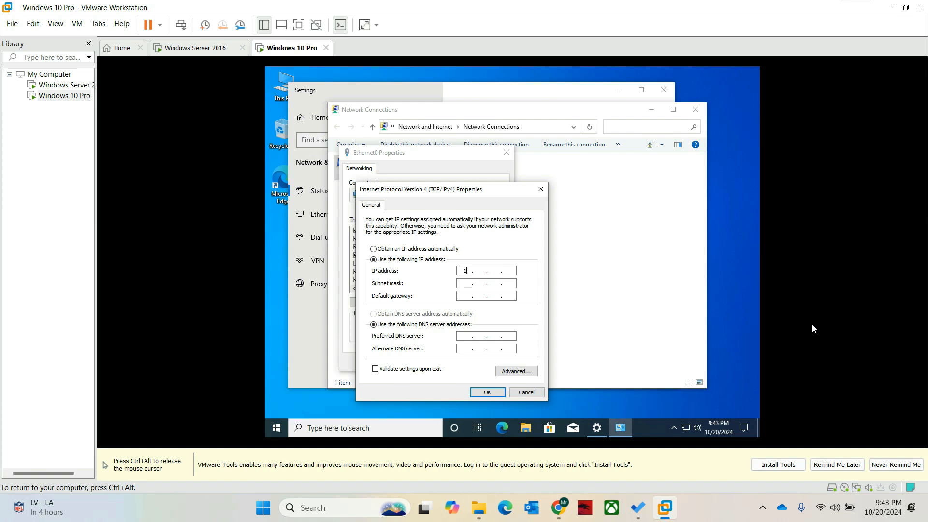
text(92 . 168 .)
key(Tab)
text(192 . 168 . )
text(1)
text(8)
text(.)
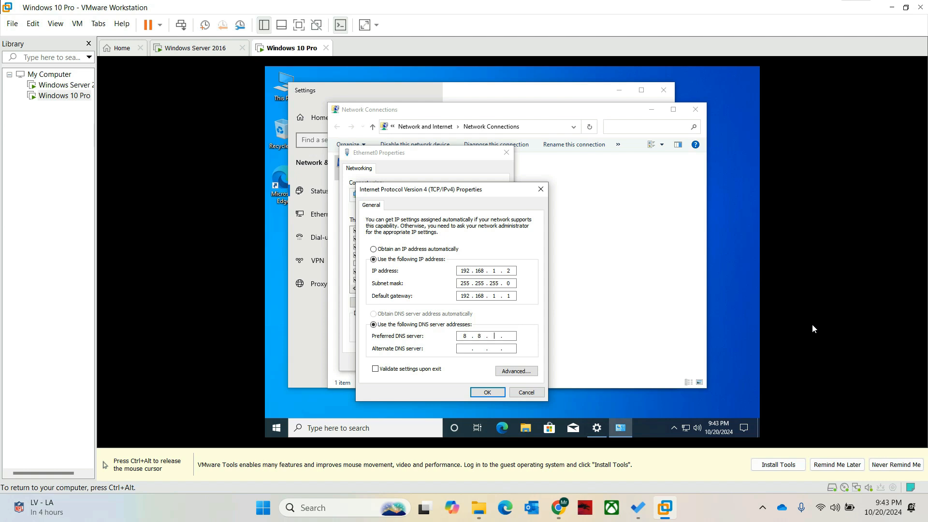
text(8.8.8)
key(Return)
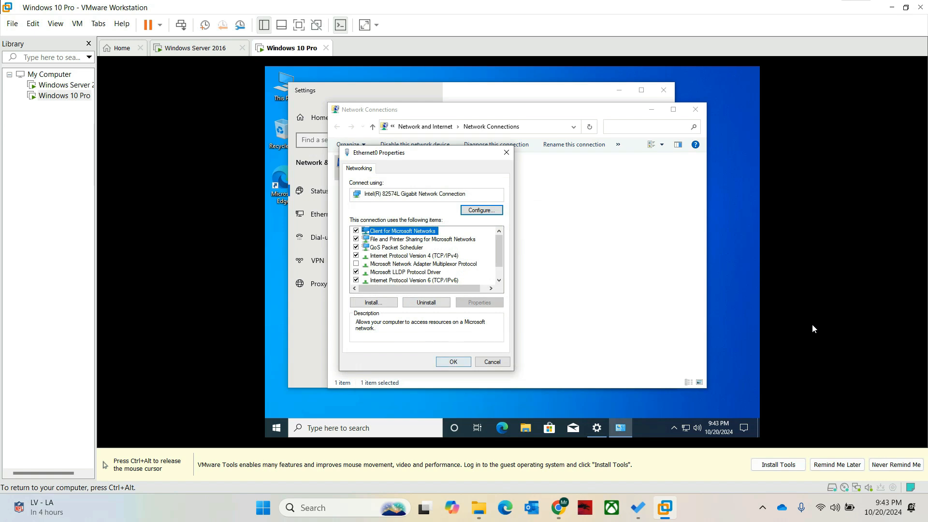
- Apply the Ethernet0 properties, allow network discovery, and reopen the IPv4 settings to verify them
key(Return)
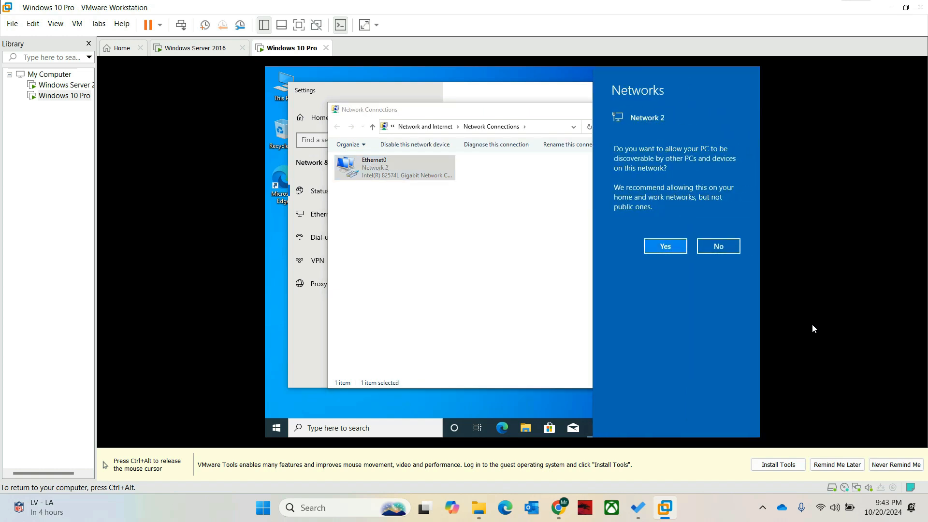
click(666, 246)
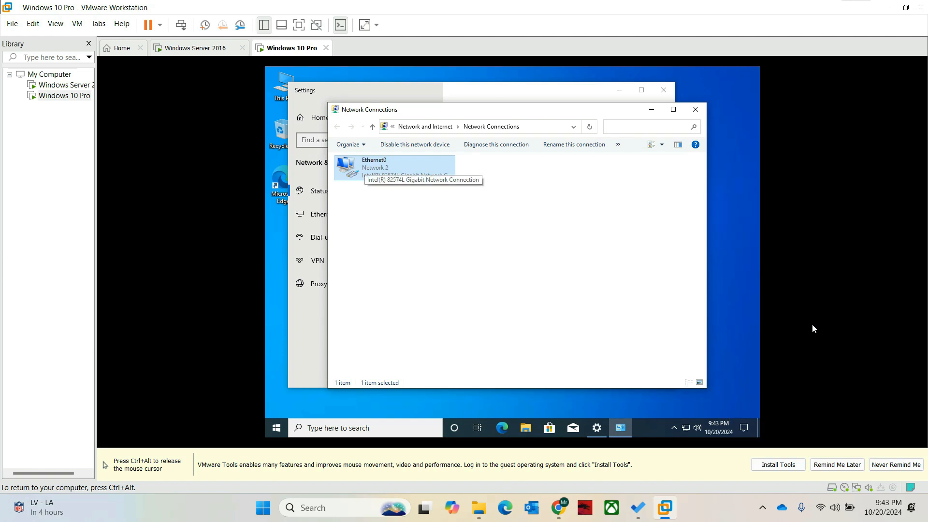
right_click(365, 166)
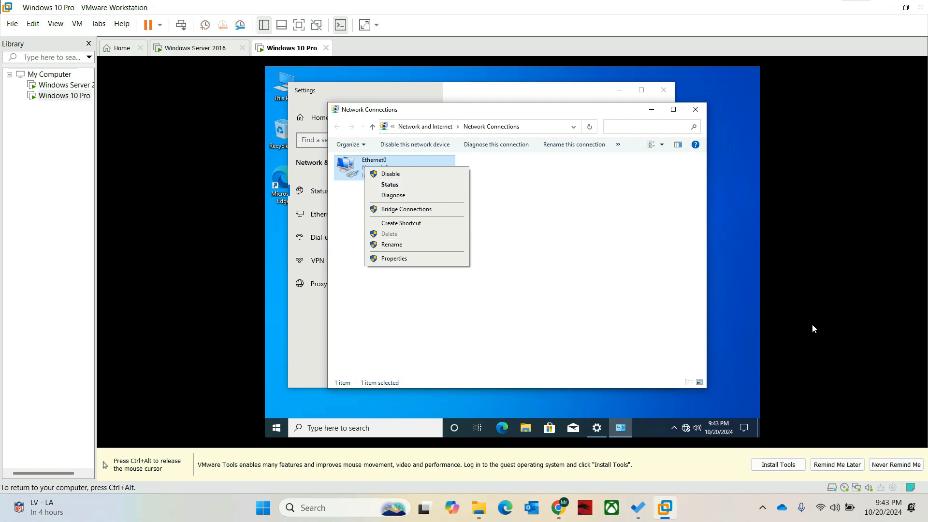
click(394, 258)
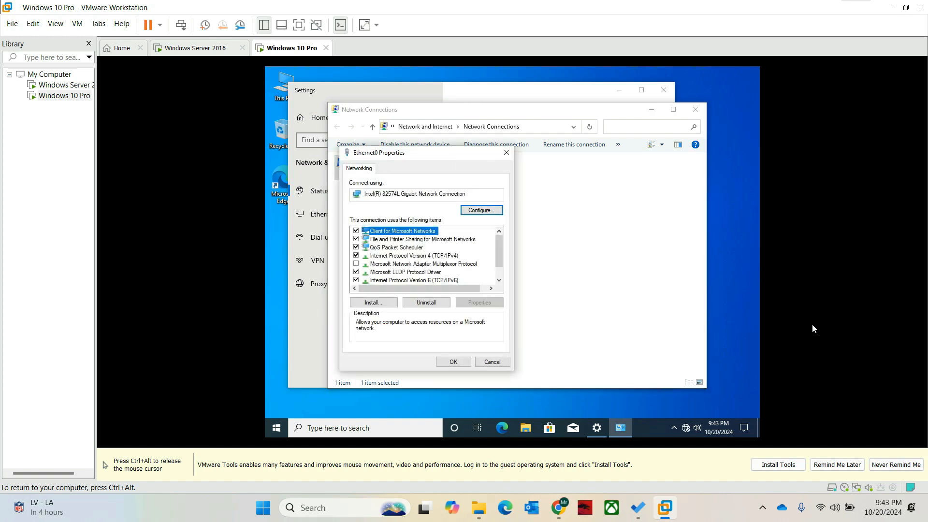
double_click(414, 256)
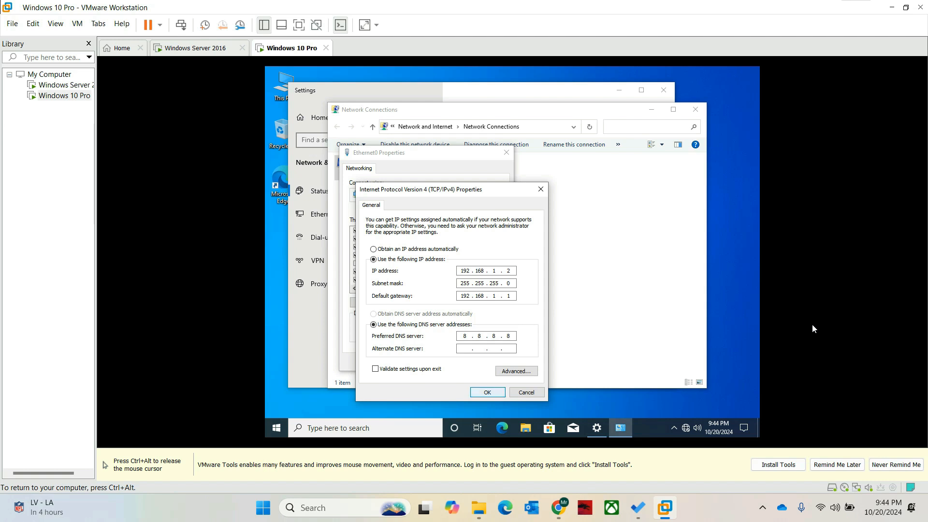
- Close the IPv4, adapter, Network Connections and Settings windows
key(Return)
key(Return)
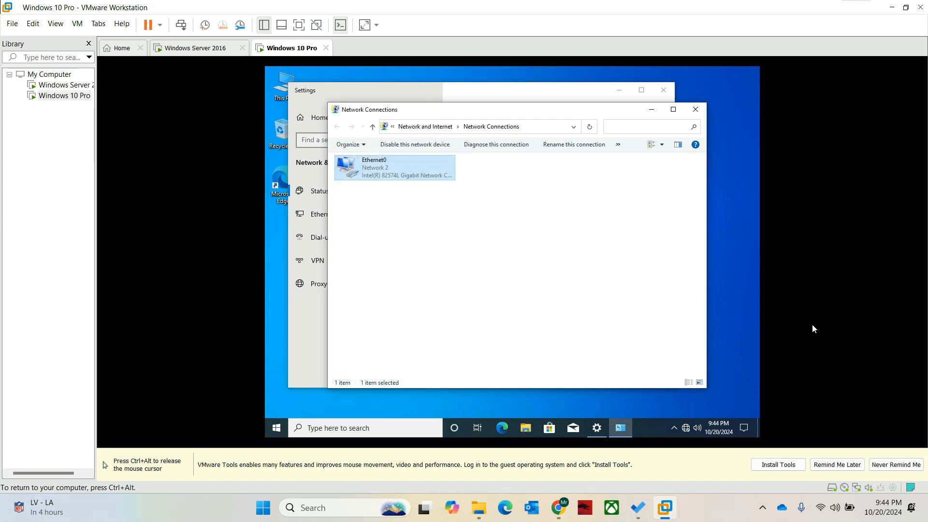
click(695, 110)
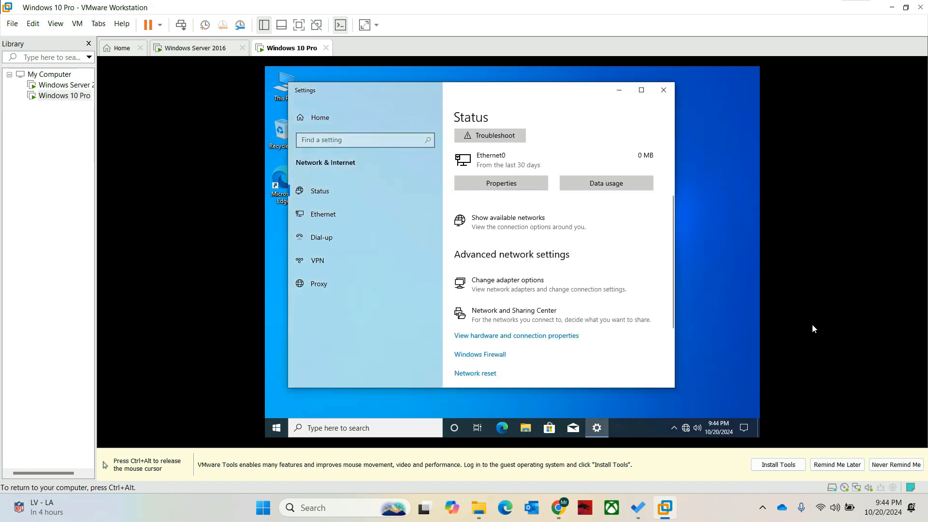
click(664, 90)
- Open This PC's System page in the guest and its computer name settings
key(ctrl+alt)
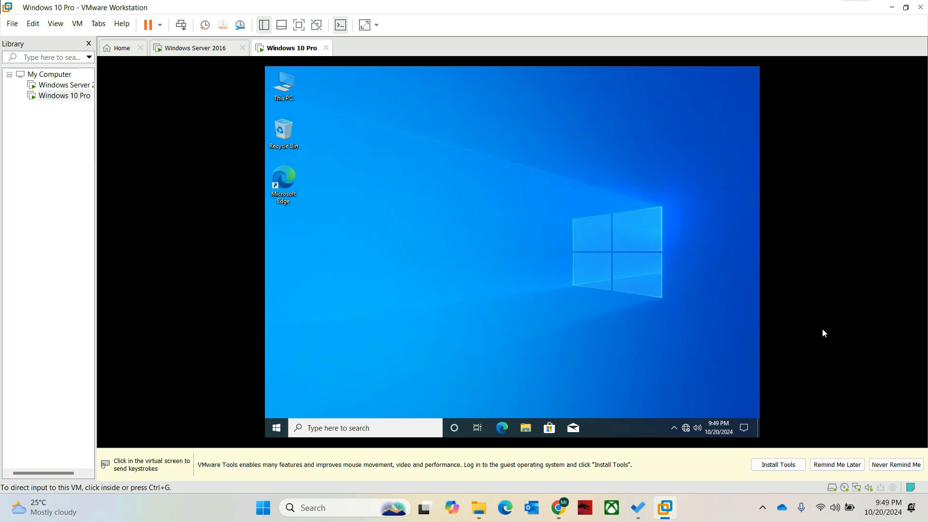
click(824, 333)
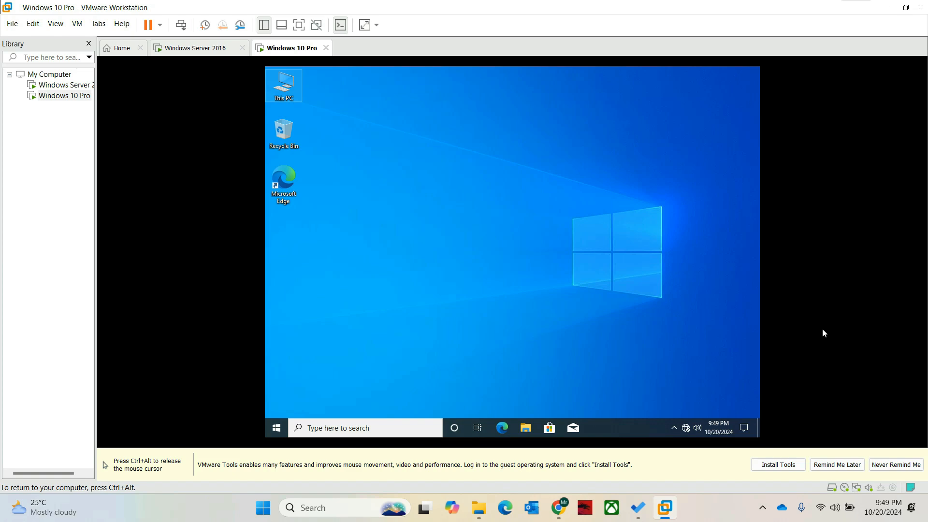
right_click(280, 87)
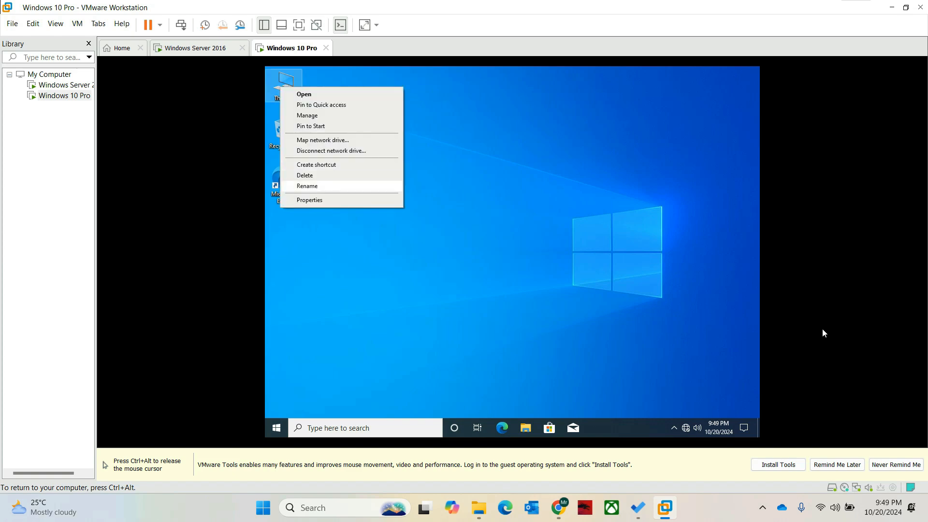
click(309, 199)
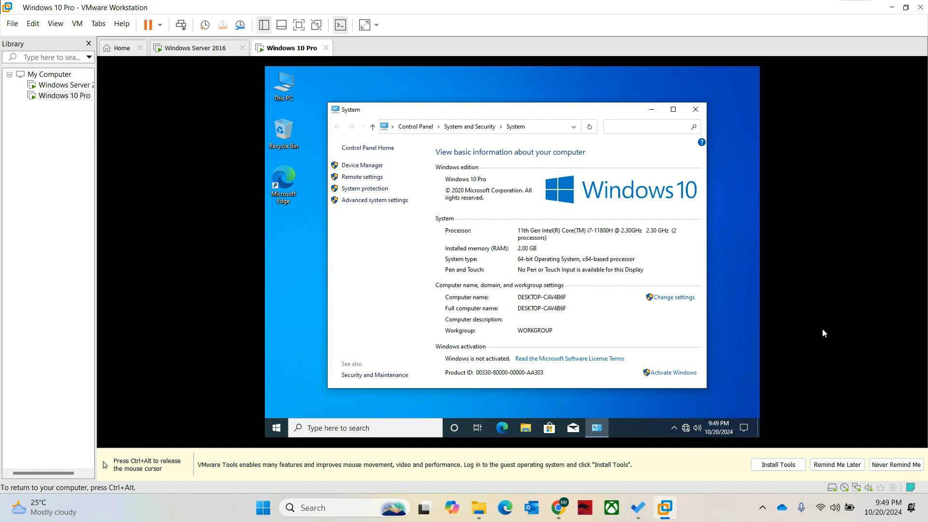
click(673, 297)
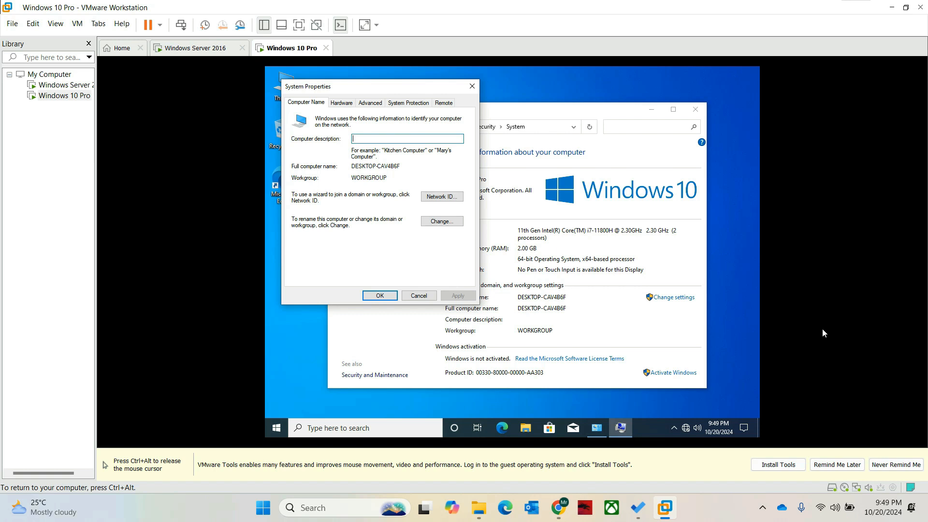
- Set the computer description and computer name to Cyber-PC, accepting the restart notice
text(Cyber-PC)
key(ctrl+a)
key(ctrl+c)
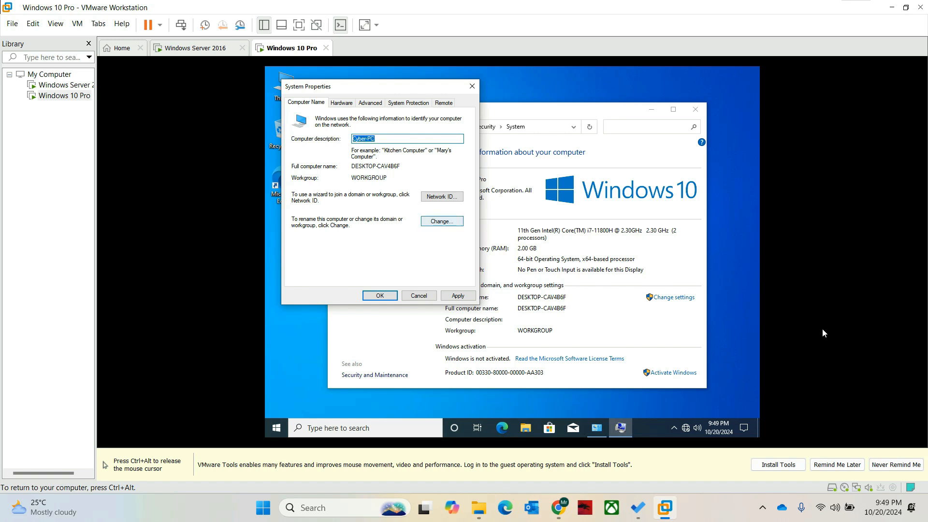
key(Return)
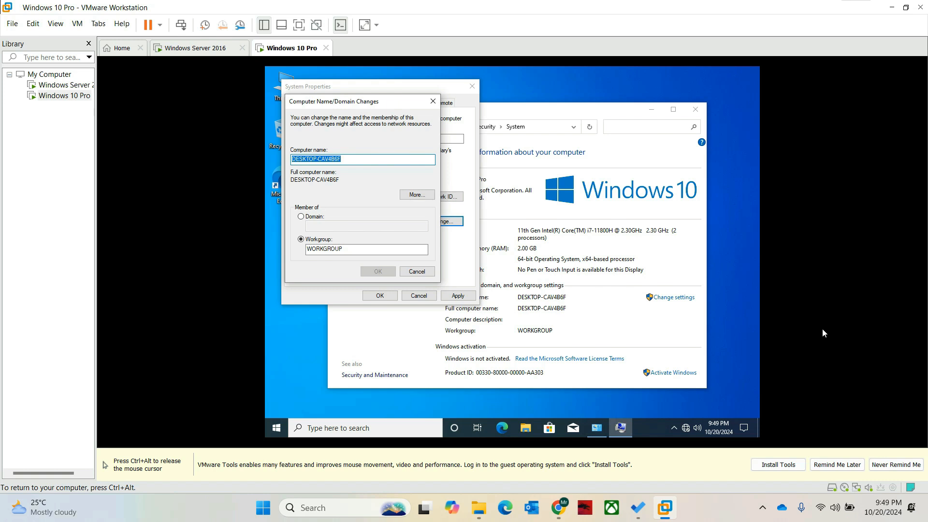
key(ctrl+v)
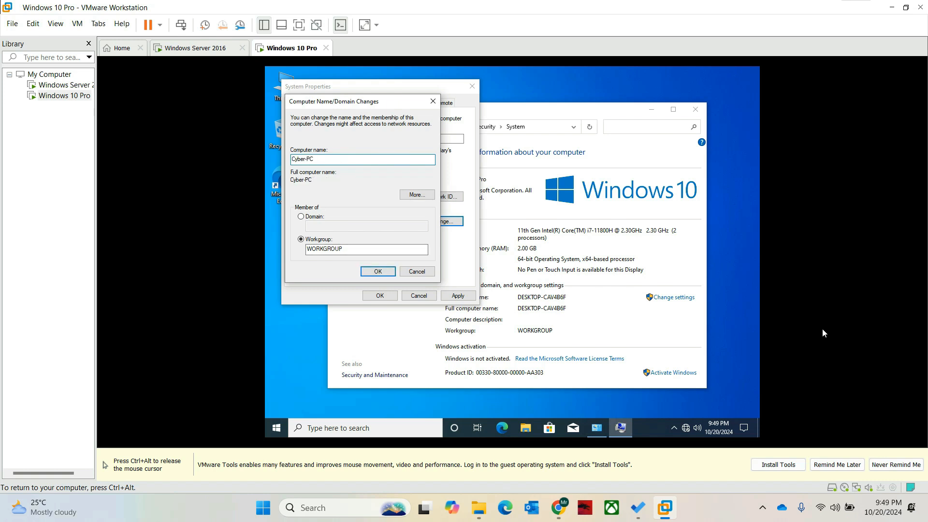
click(378, 271)
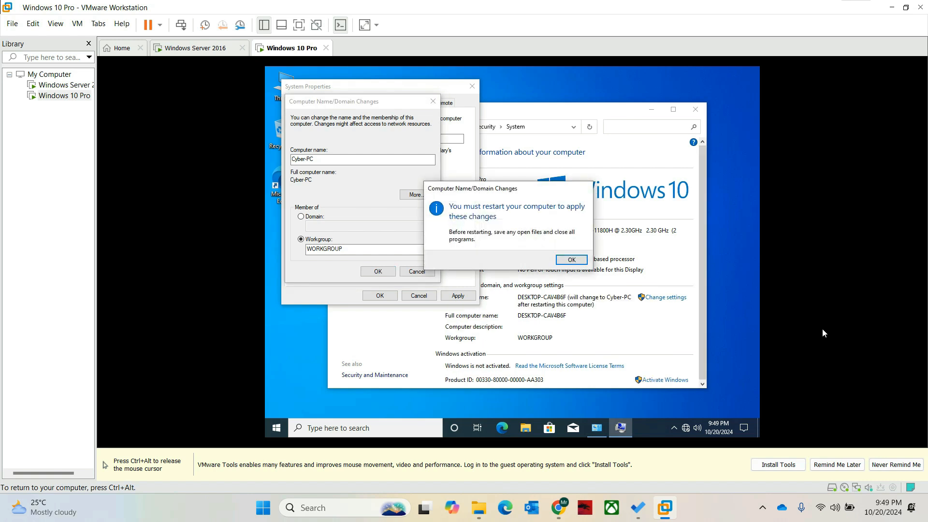
click(572, 260)
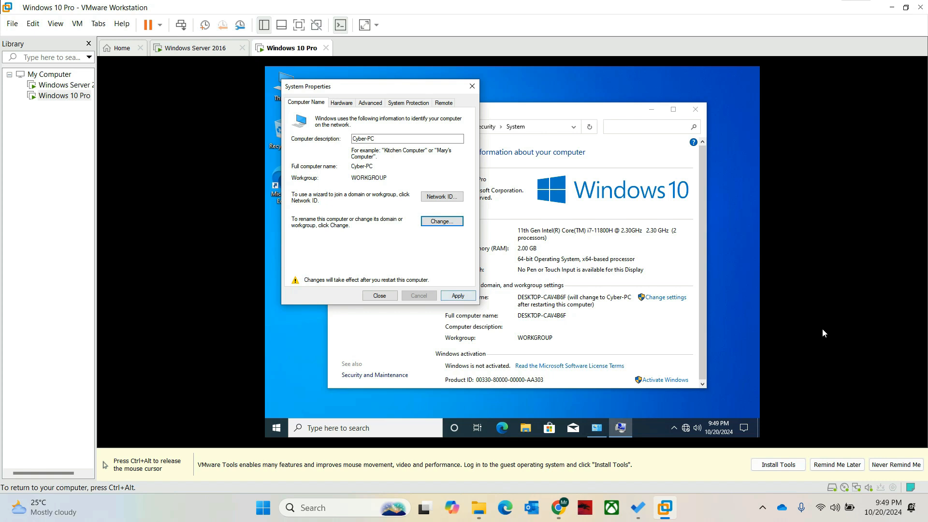
click(458, 296)
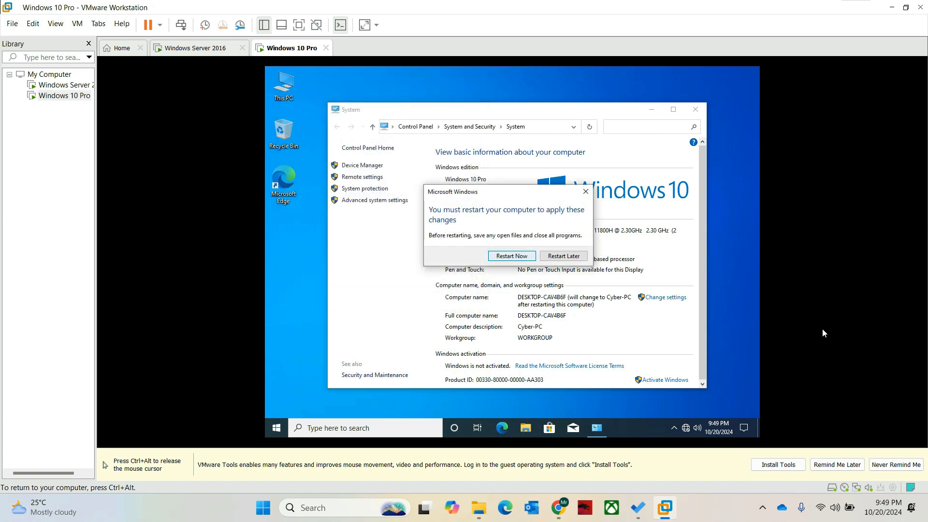
- Restart the guest now and sign back in with the account password
key(Return)
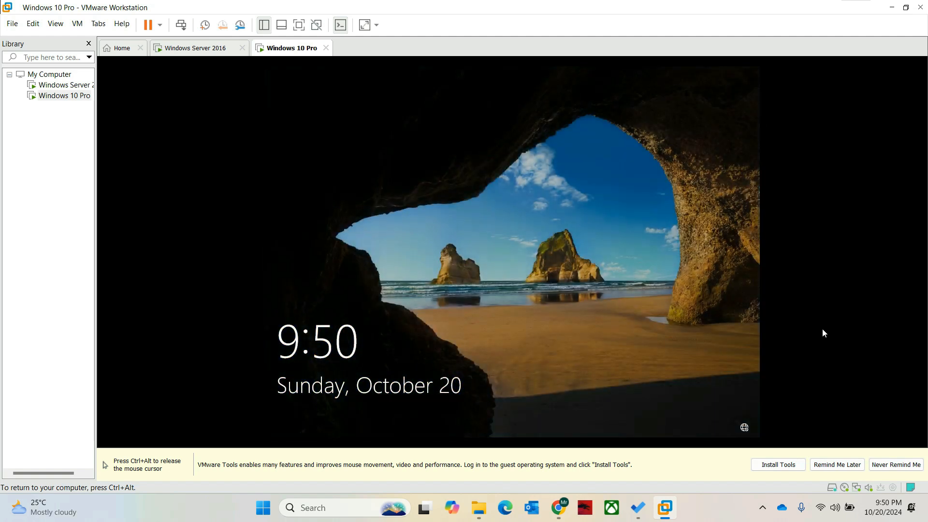
key(Return)
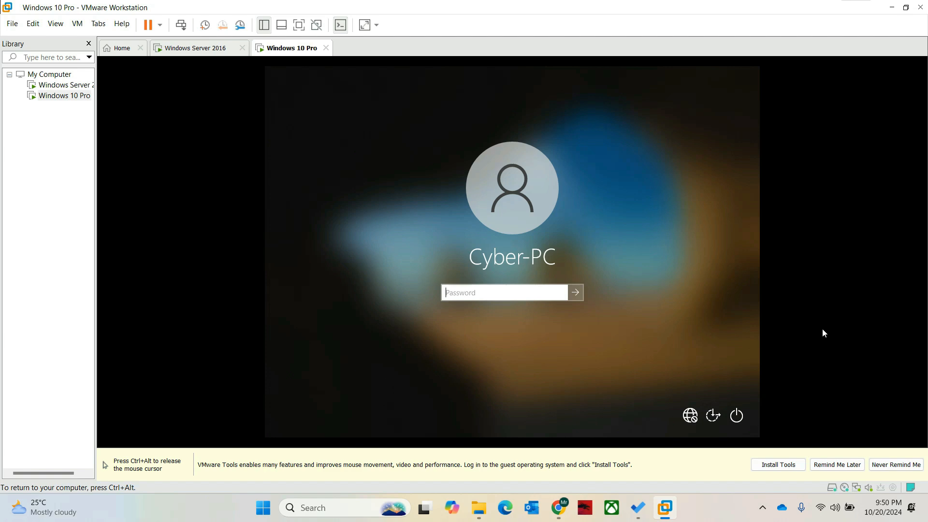
text(•••••••)
key(Return)
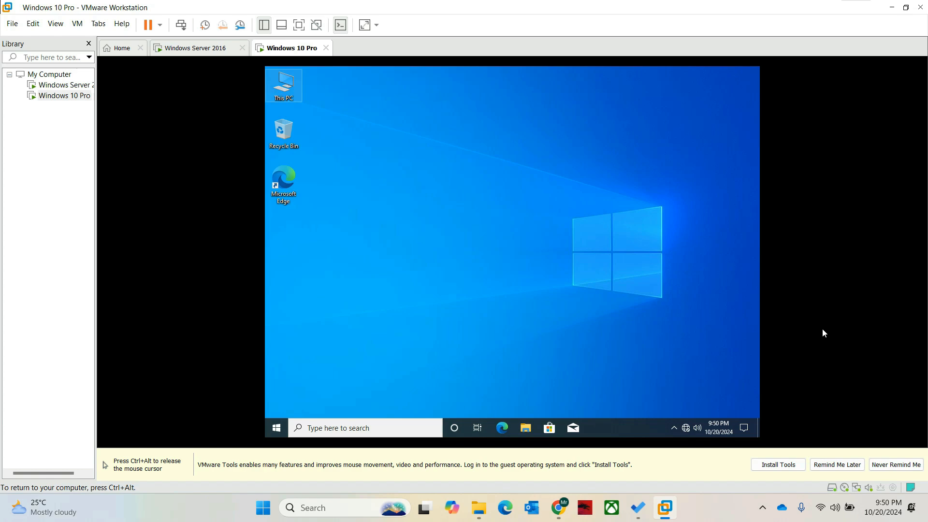
- Check the Cyber-PC name in the System window, then switch to the Windows Server 2016 tab
right_click(288, 91)
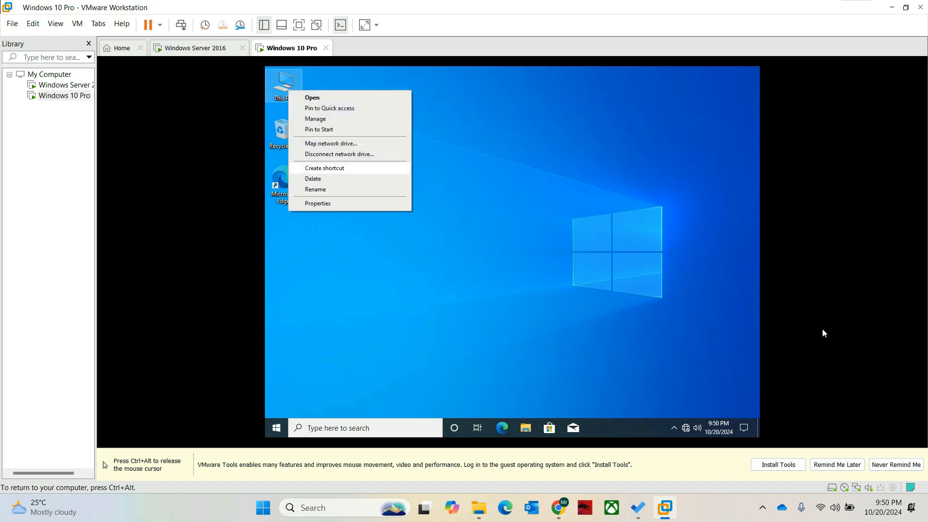
click(319, 204)
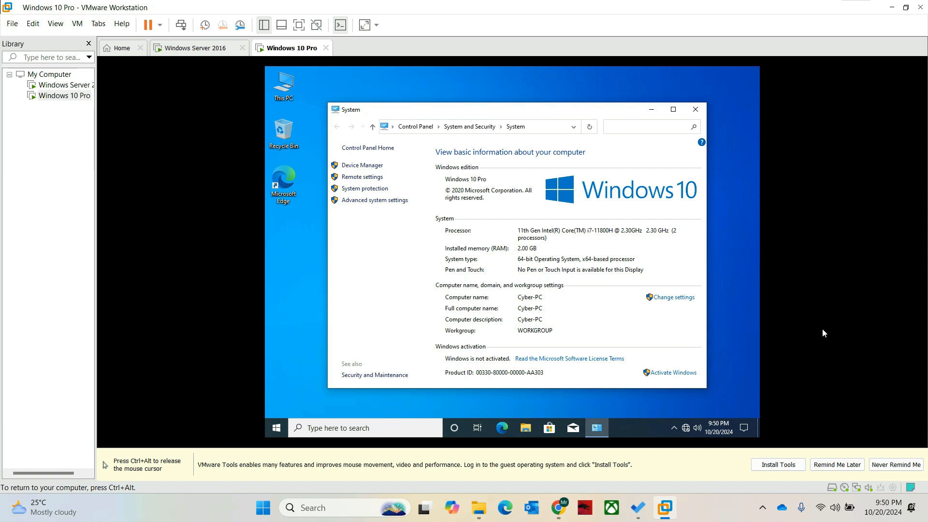
click(674, 297)
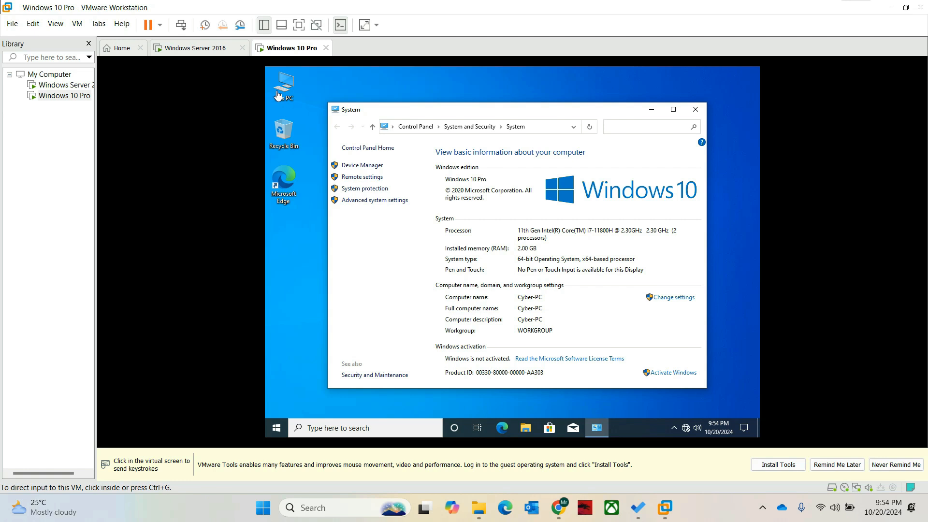
click(183, 53)
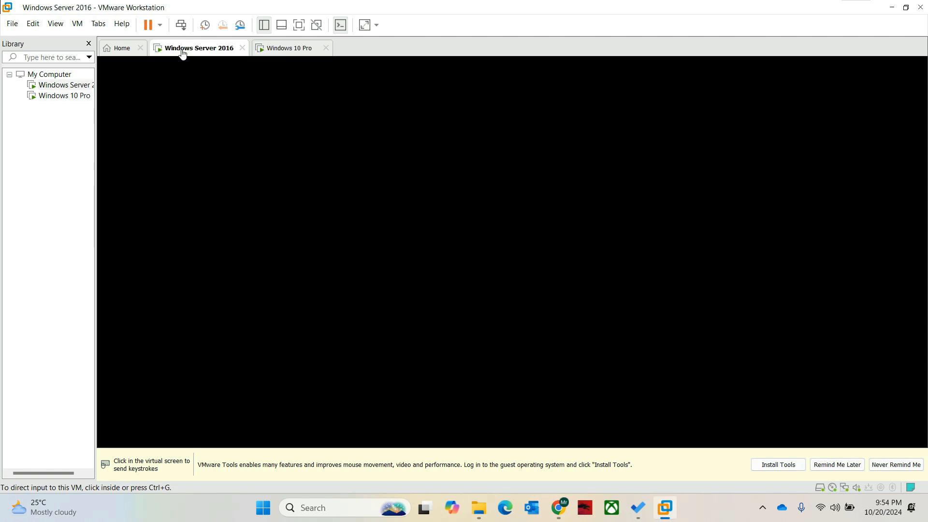
- Unlock the Windows Server 2016 lock screen and sign in with the Administrator password
click(183, 54)
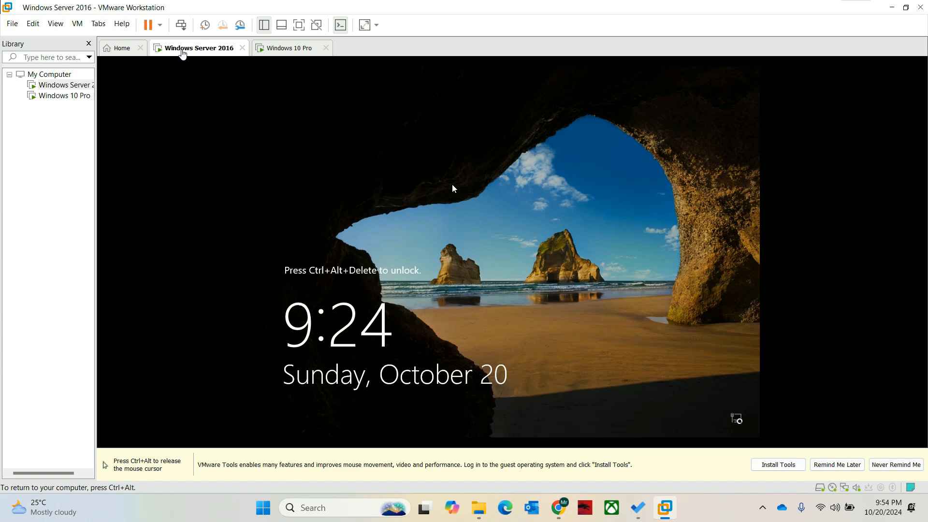
key(ctrl+alt)
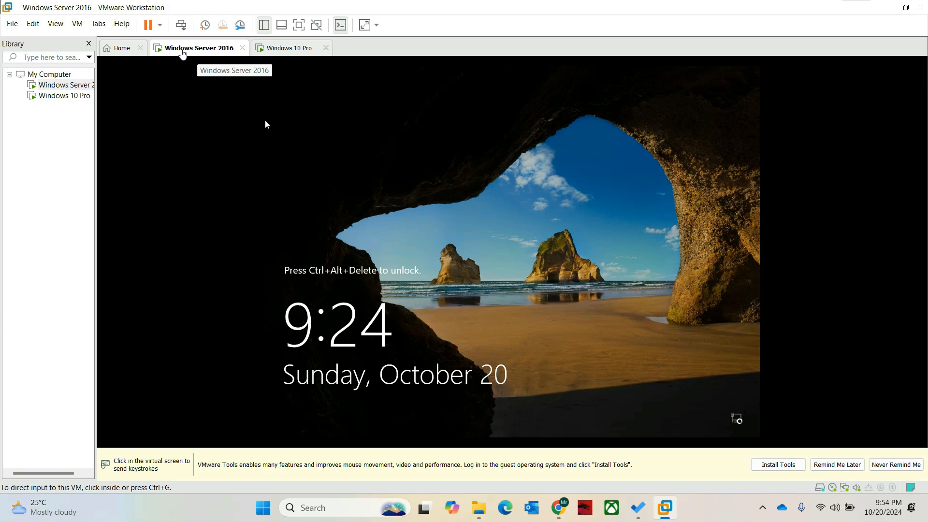
click(160, 25)
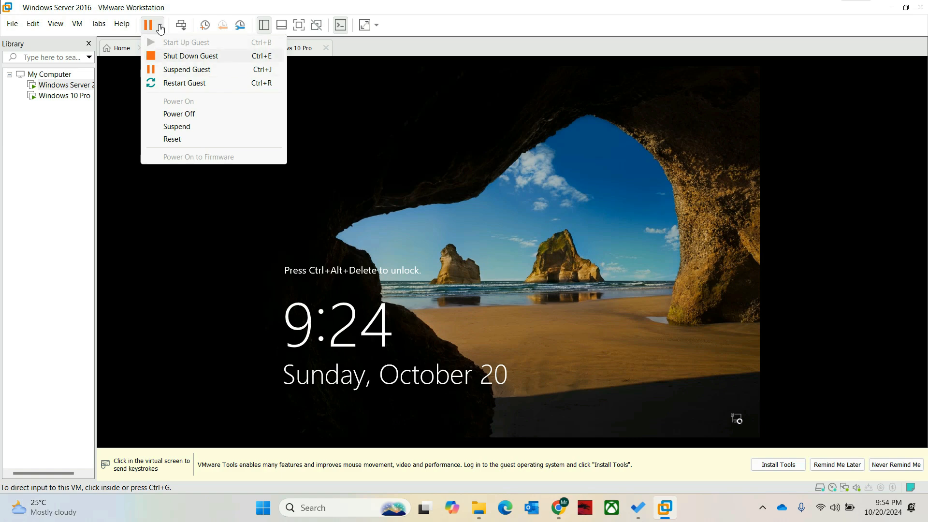
click(454, 221)
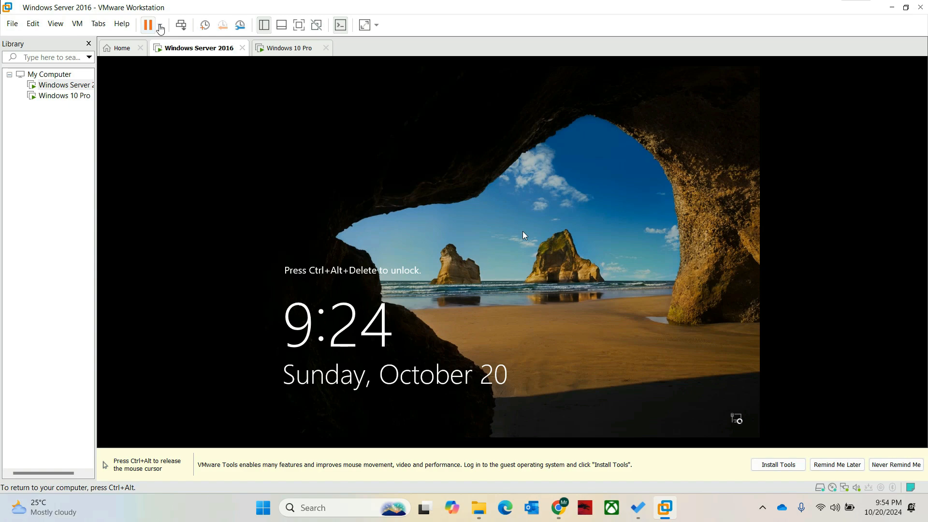
key(ctrl+alt+Delete)
key(Escape)
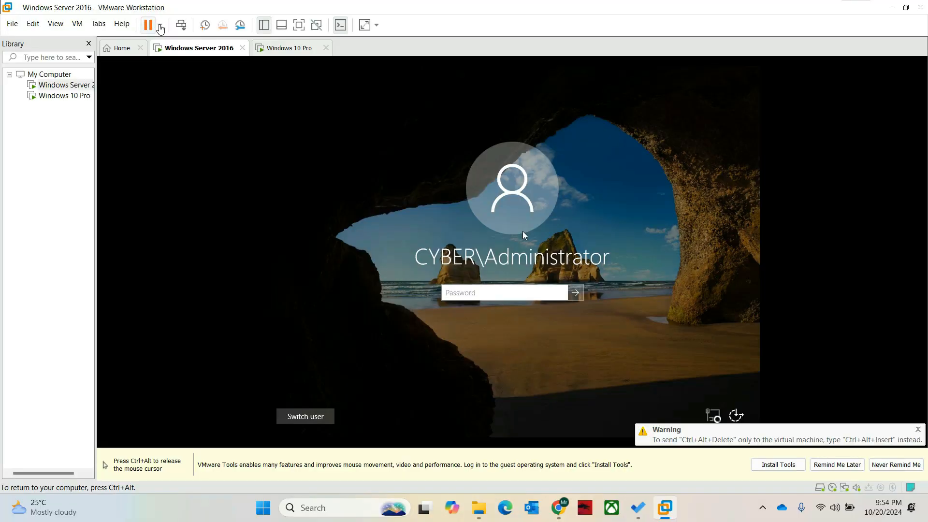
text(P@ssw0)
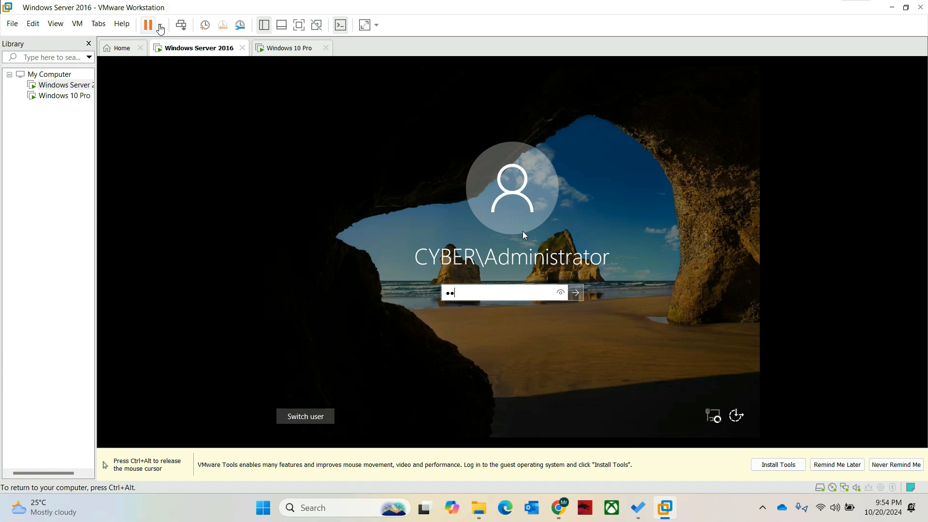
text(rd)
key(Return)
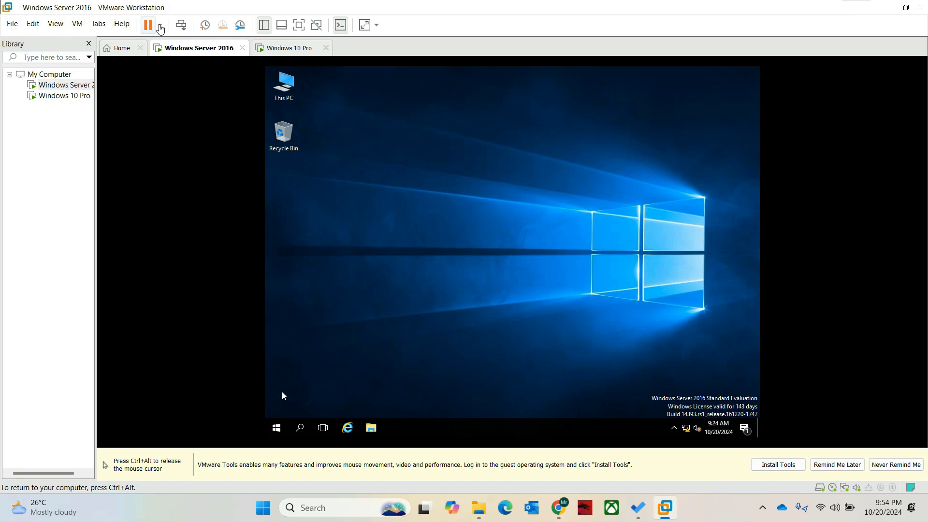
- Launch Active Directory Users and Computers from Server Manager's Tools menu
click(276, 427)
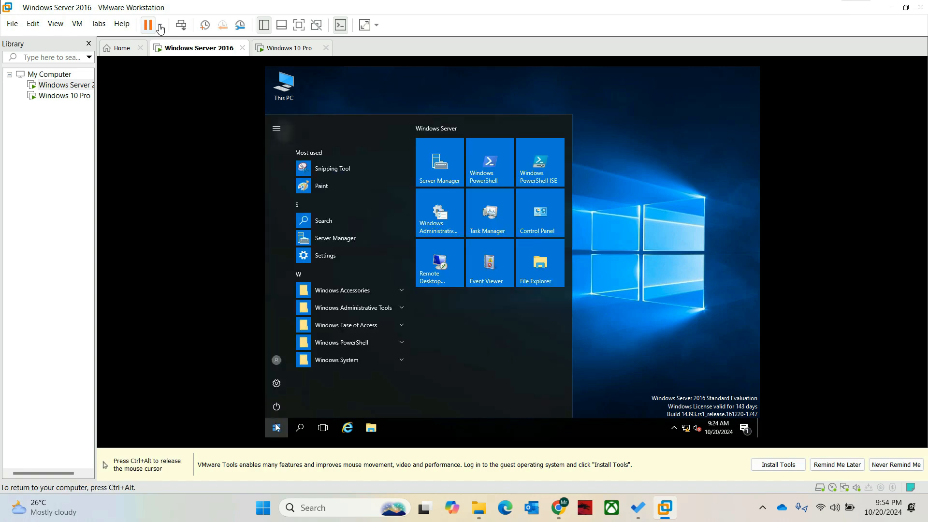
click(428, 167)
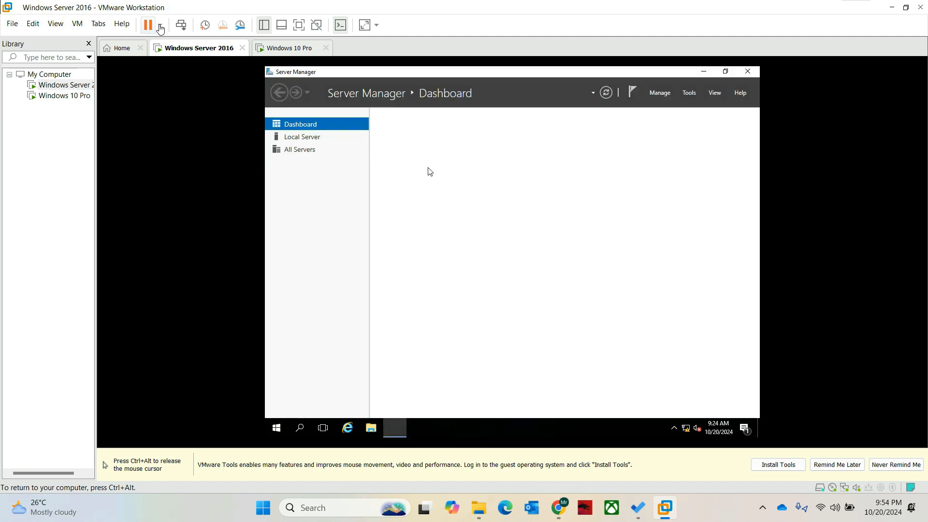
click(684, 92)
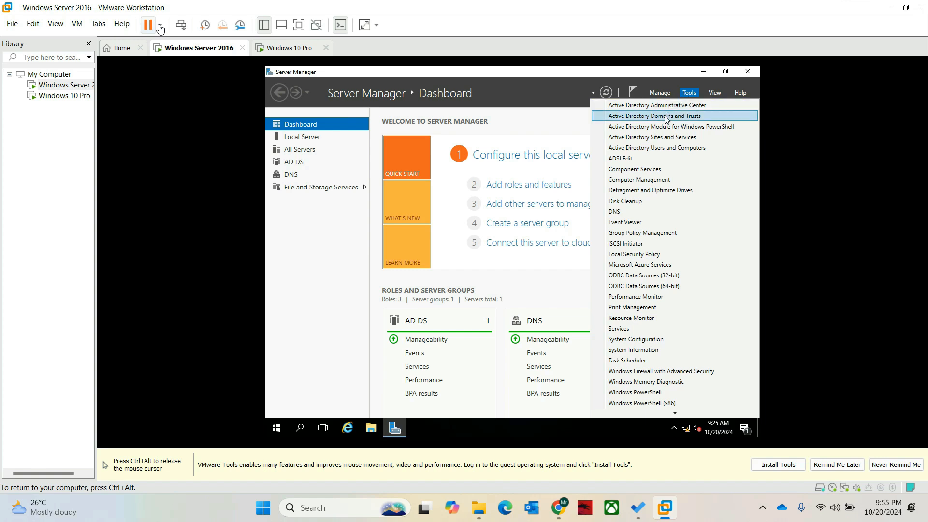
click(646, 148)
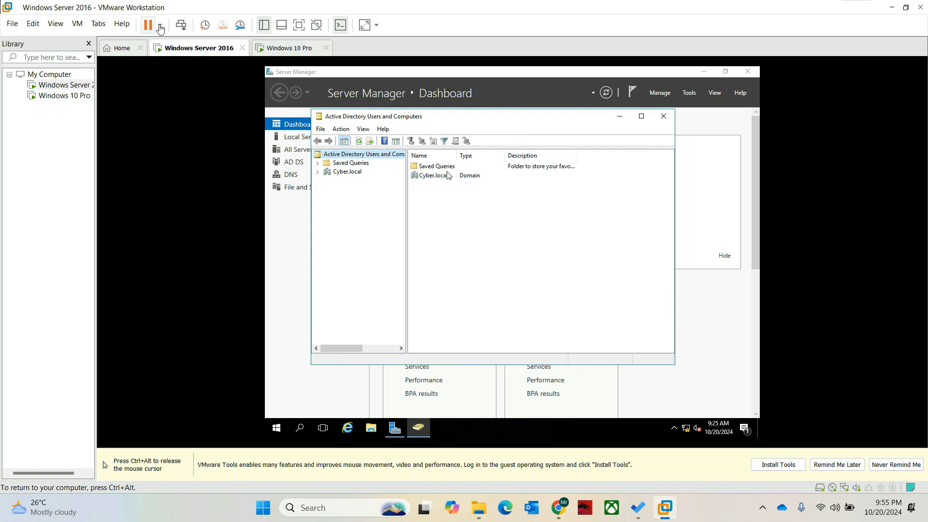
- Expand Cyber.local, view the empty Computers container, and close ADUC
click(427, 178)
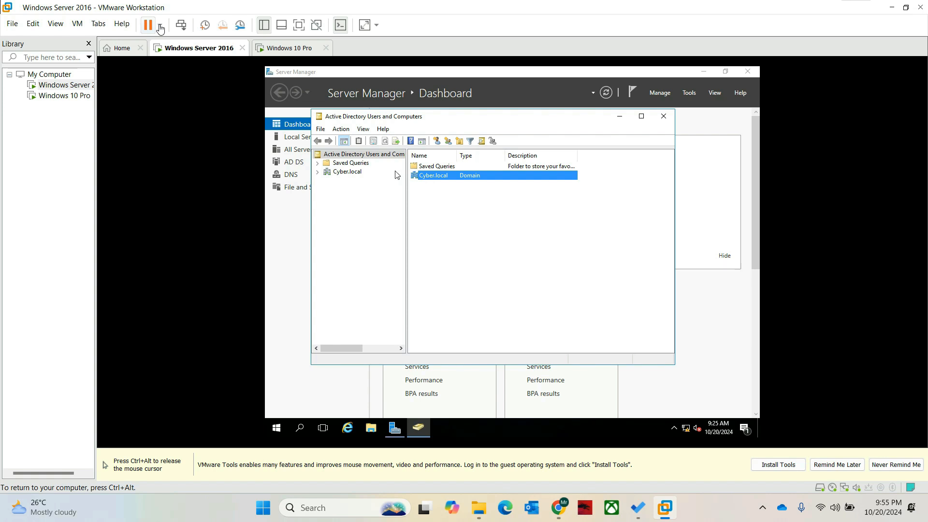
click(327, 174)
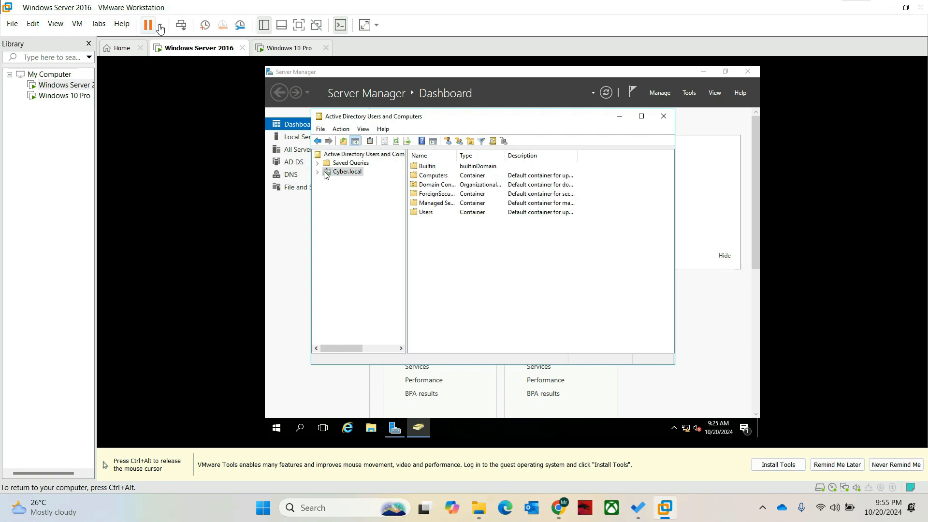
click(318, 172)
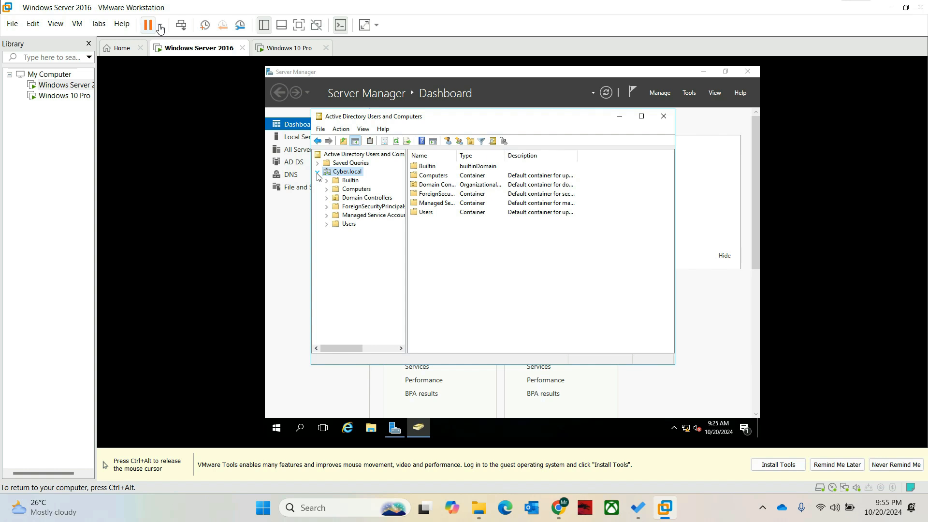
click(358, 190)
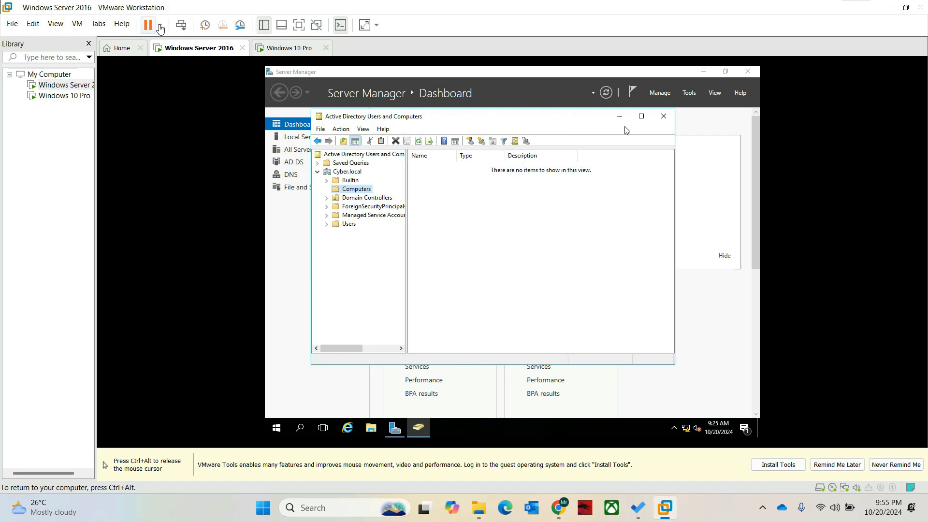
click(664, 116)
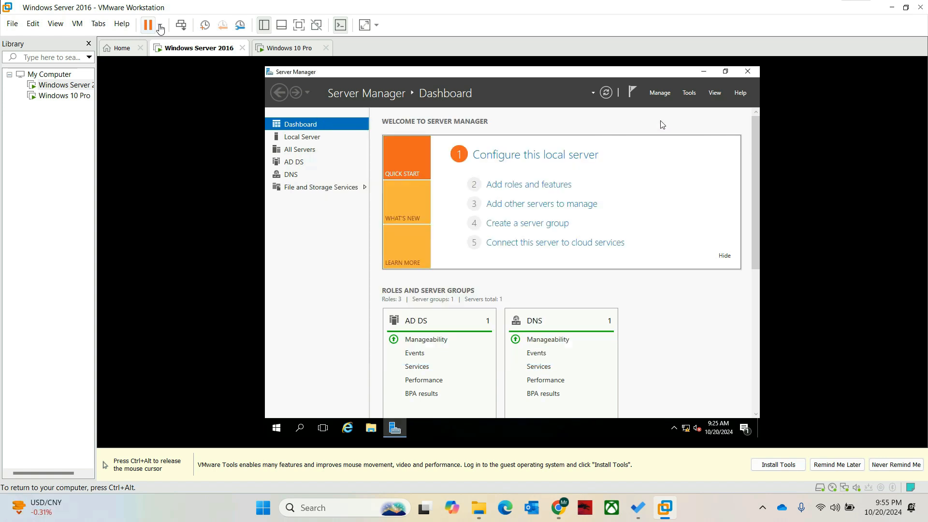
- Close Server Manager, switch to the Windows 10 Pro VM, and reopen its System page showing Cyber-PC
click(746, 72)
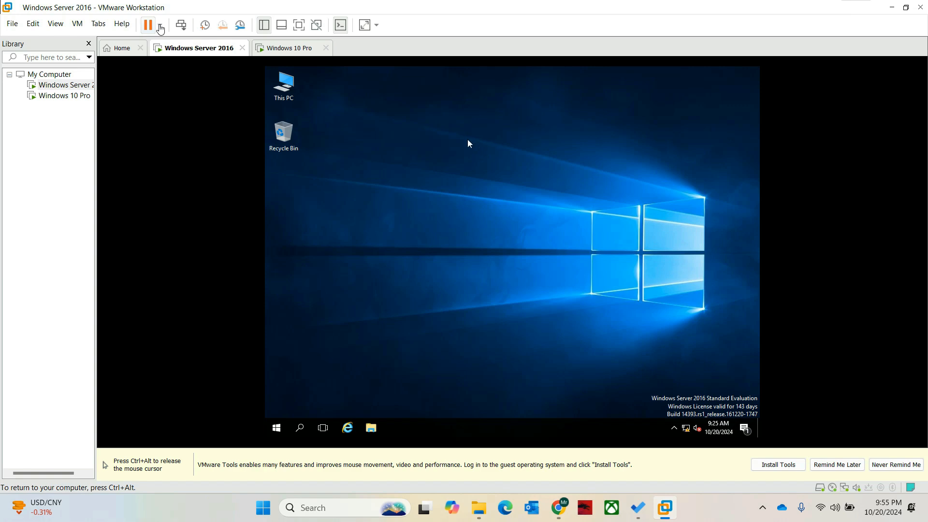
key(ctrl+alt)
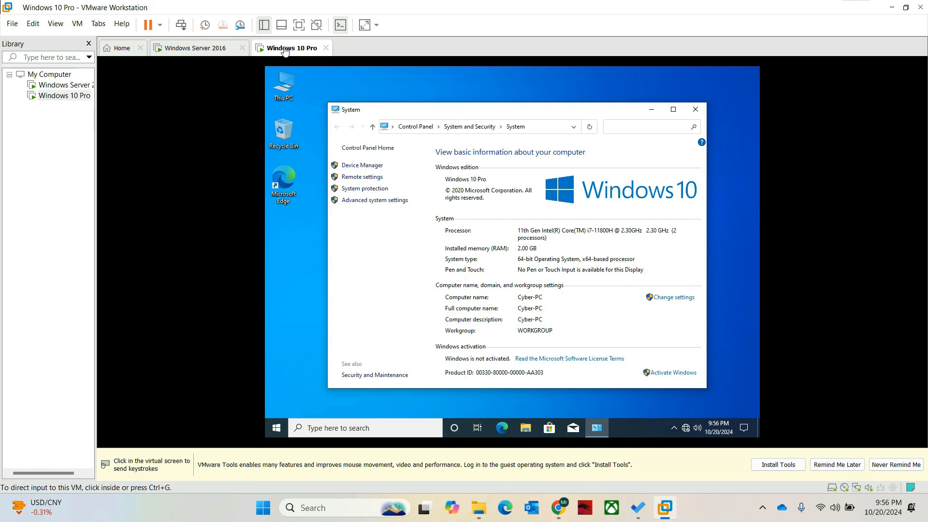
click(695, 110)
click(696, 110)
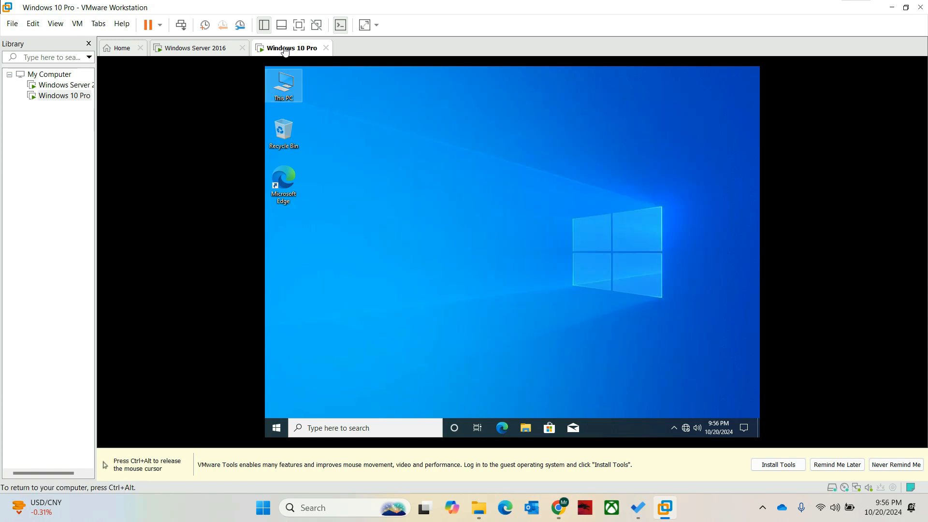
right_click(281, 86)
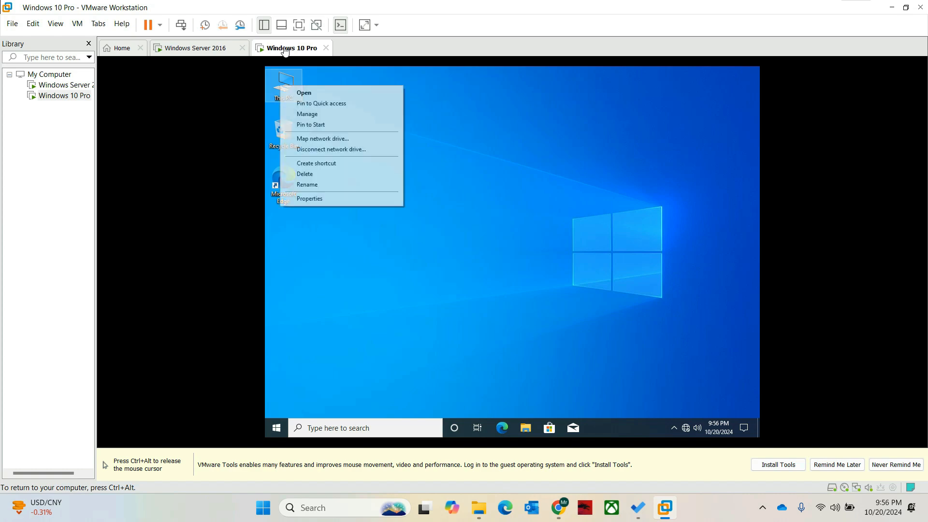
click(309, 198)
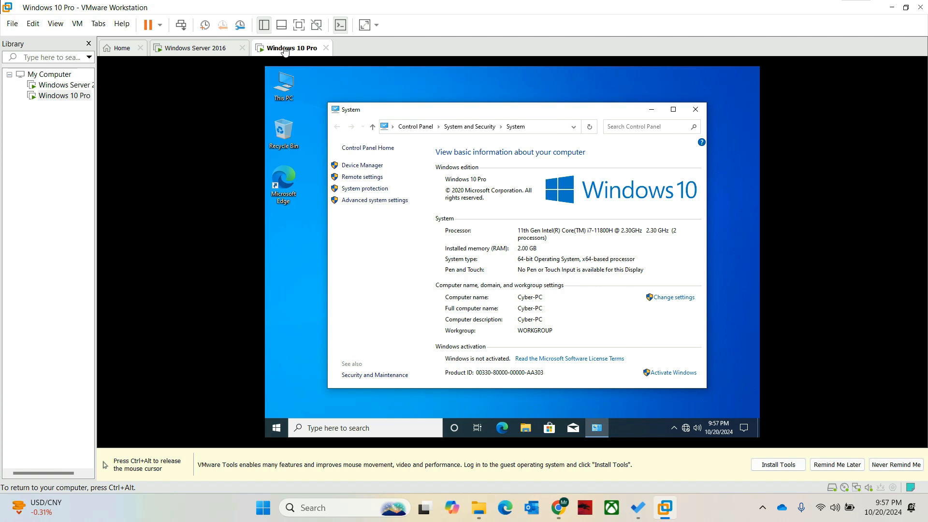
- Select Domain membership in the Windows 10 rename dialog, then switch to the Windows Server 2016 VM
click(674, 298)
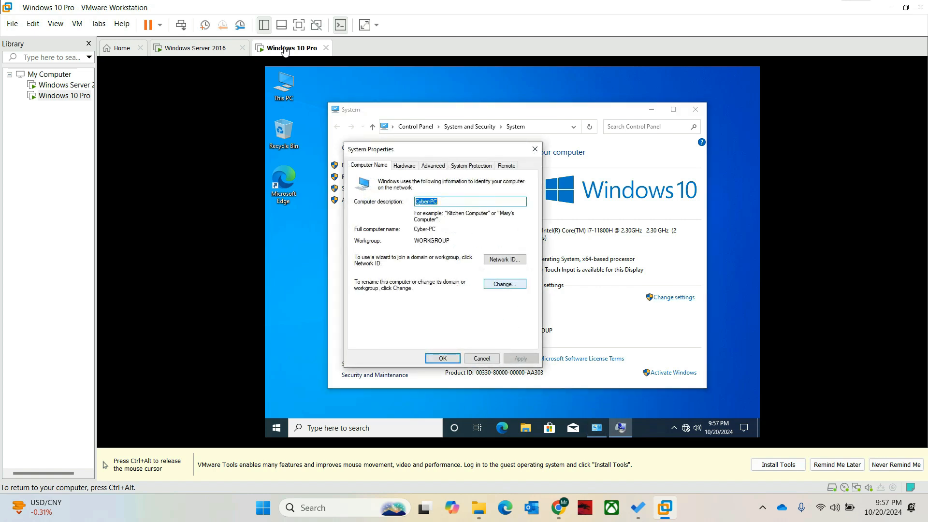
click(505, 284)
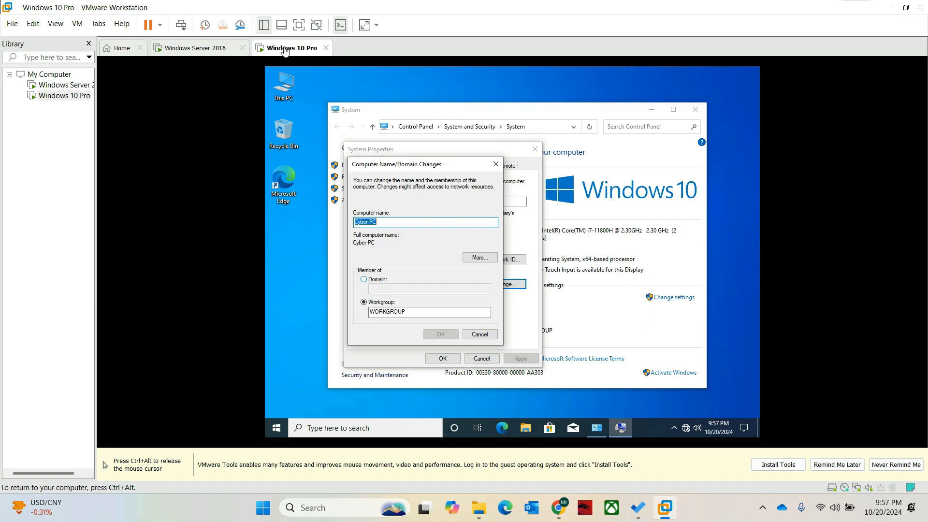
key(alt+d)
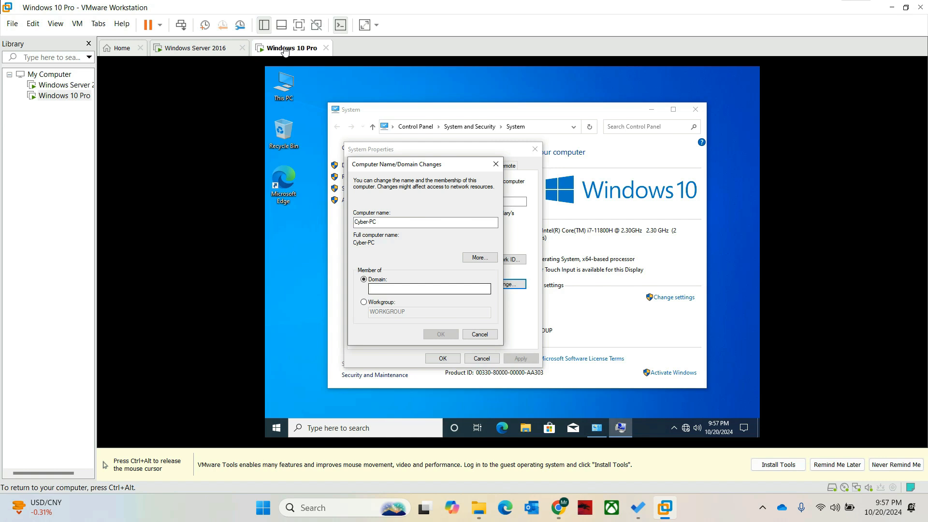
click(429, 289)
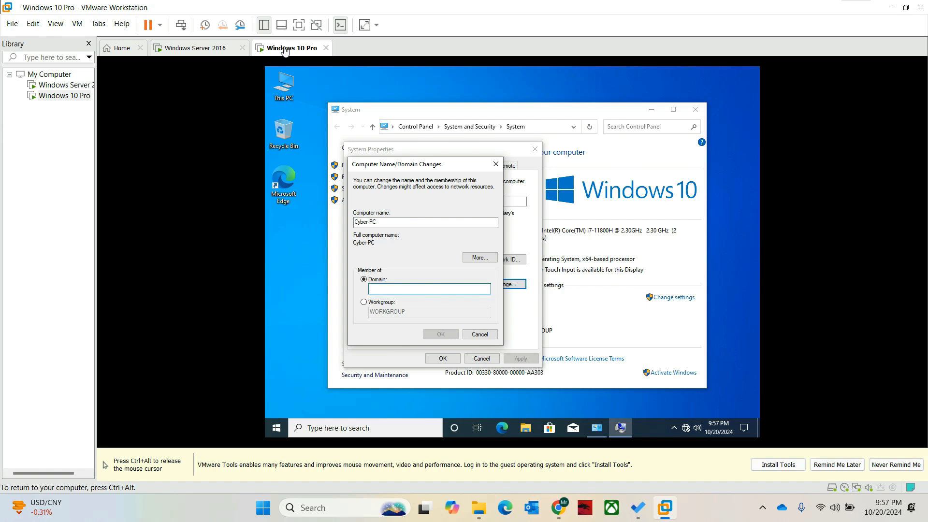
key(ctrl+alt)
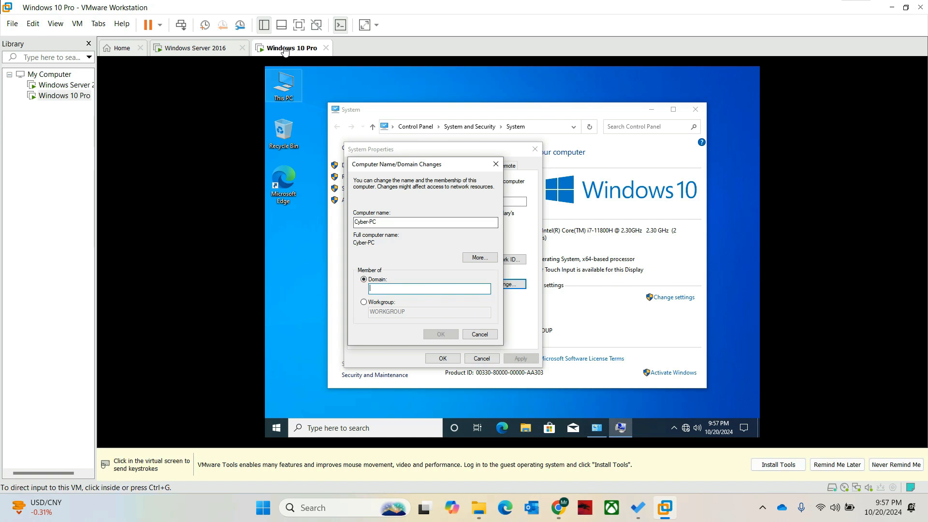
click(206, 55)
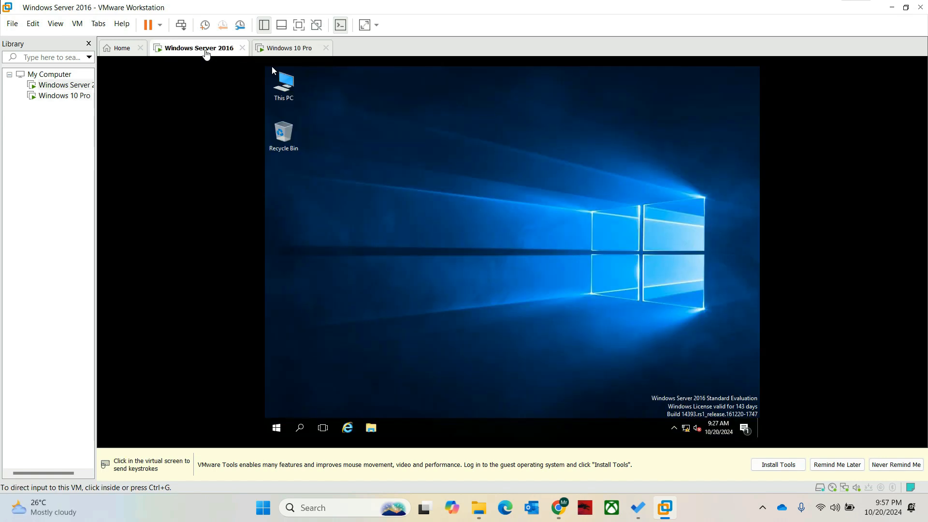
- Open the server's This PC Properties to confirm it belongs to the Cyber.local domain
click(282, 96)
right_click(282, 96)
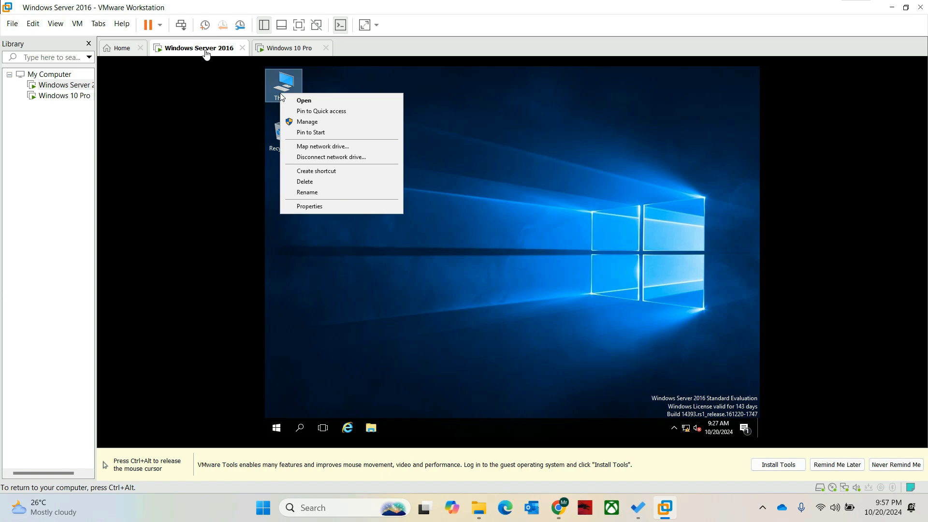
click(343, 212)
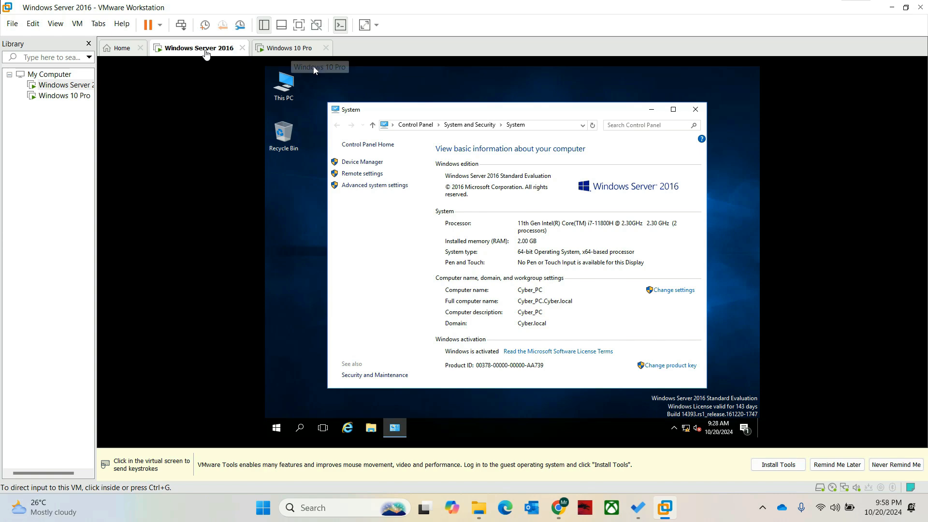
- Return to the Windows 10 Pro VM's domain membership dialog
click(293, 53)
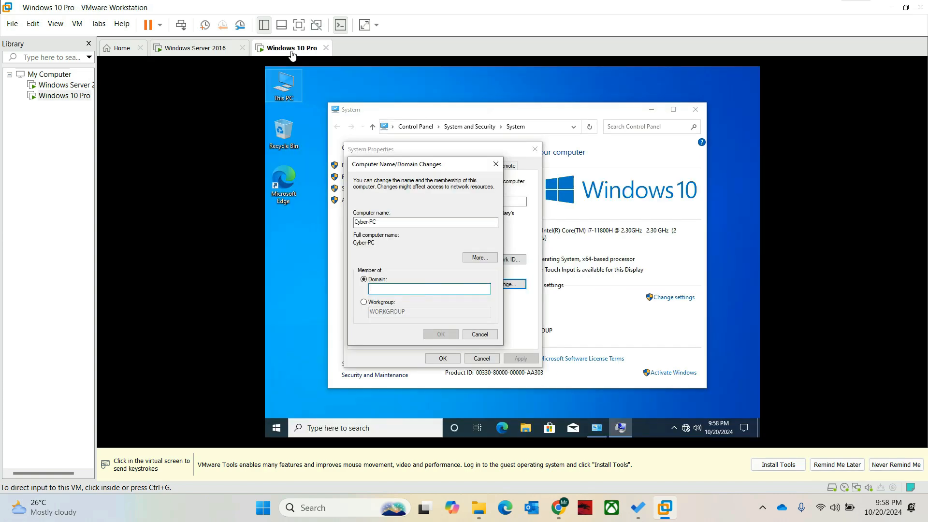
click(208, 49)
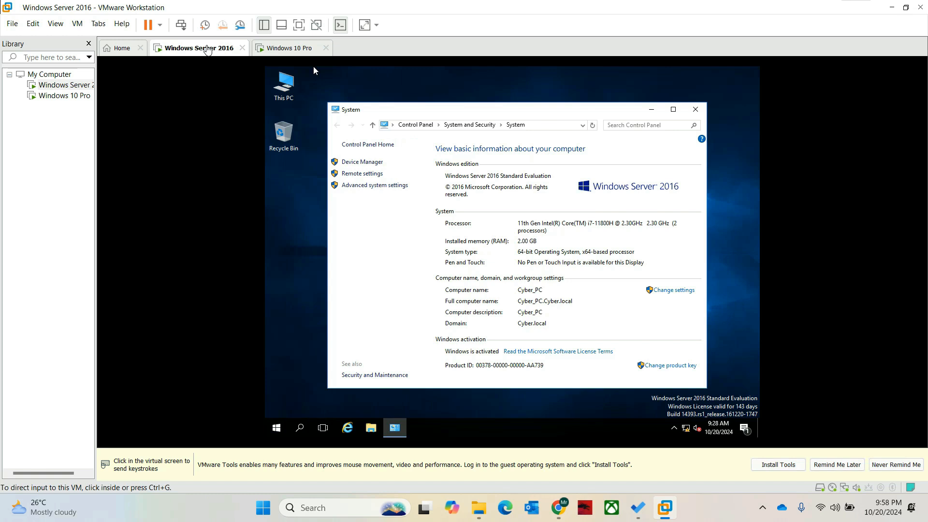
click(296, 49)
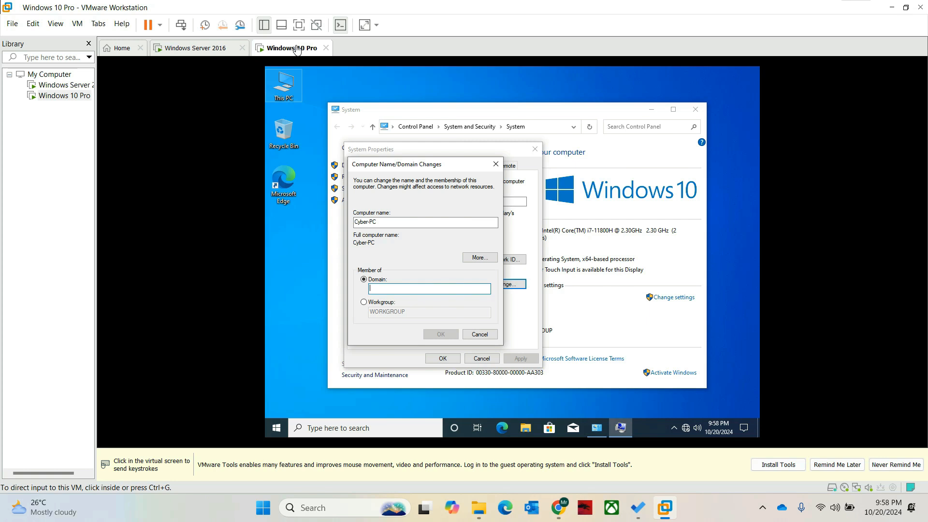
- Enter Cyber.local as the Windows 10 VM's domain and dismiss the unreachable domain controller error
key(ctrl+g)
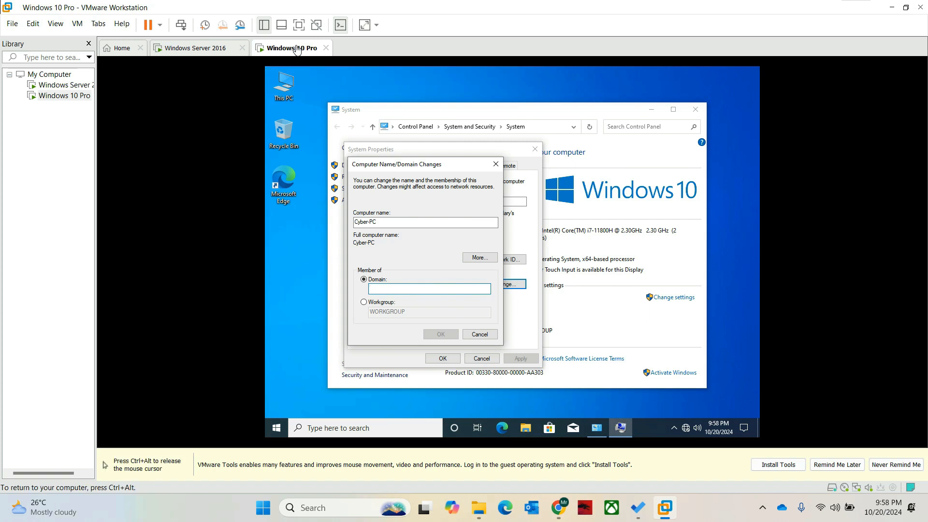
text(Cyber.local)
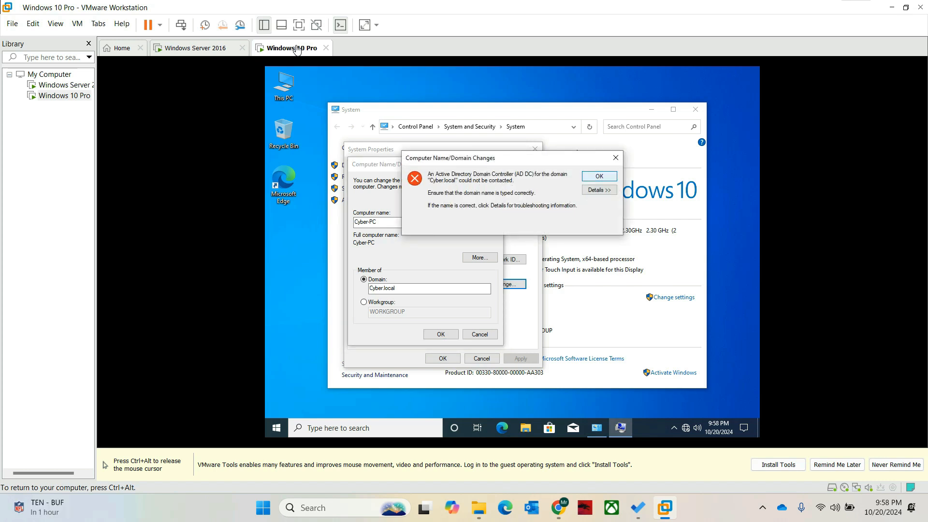
key(Return)
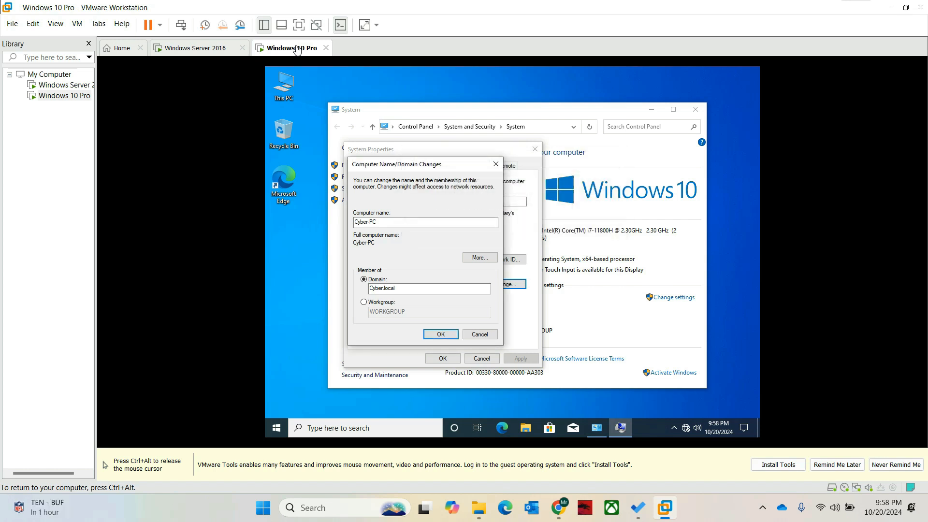
- Replace the domain with lowercase cyber.local, retry the join, and dismiss the controller error
key(shift+Tab)
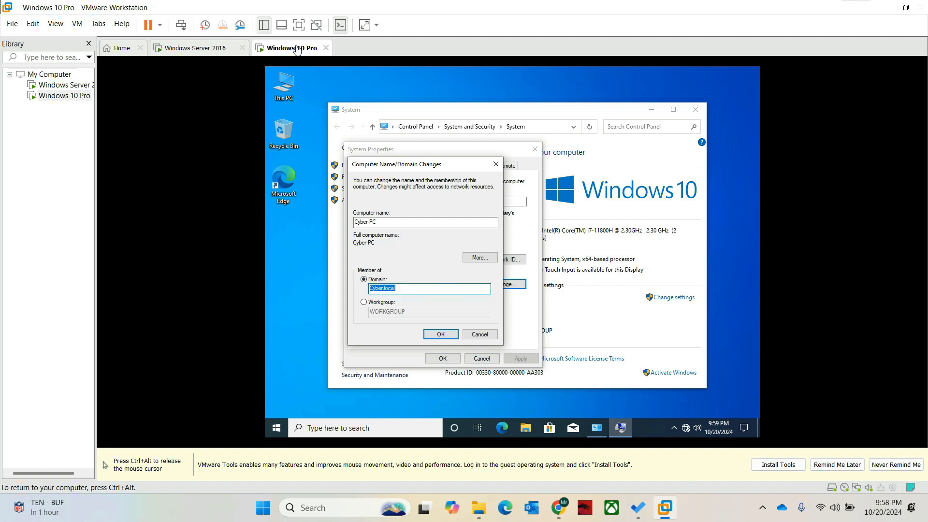
key(BackSpace)
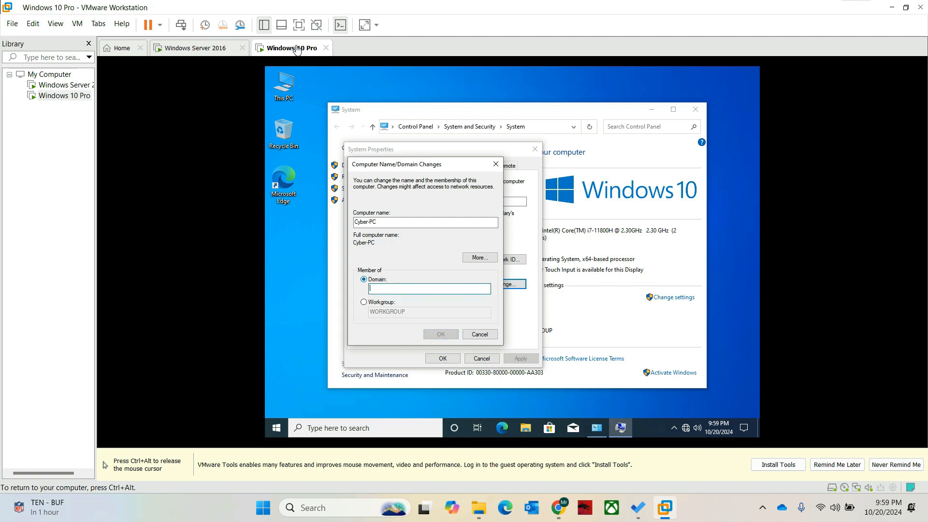
text(c)
text(yber.local)
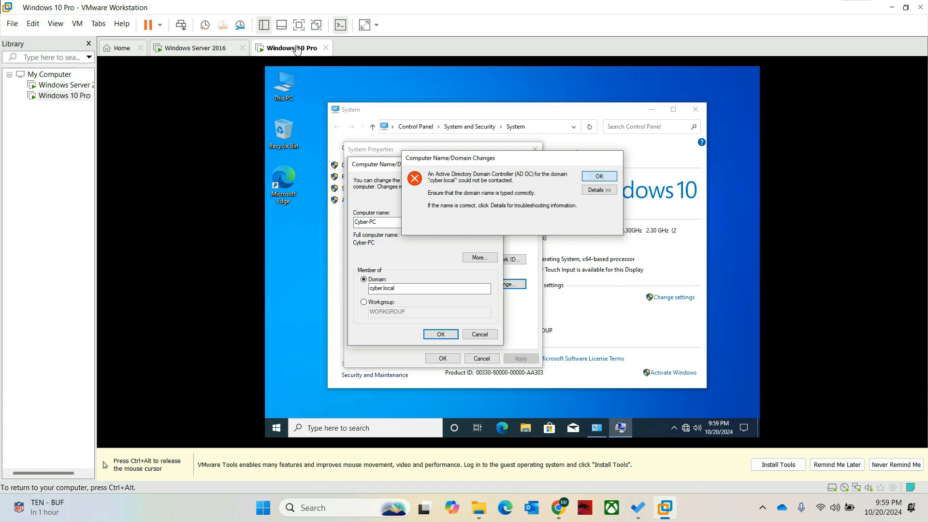
key(Return)
- On the Windows 10 Pro VM, cancel the pending domain change and close System Properties
key(ctrl+alt)
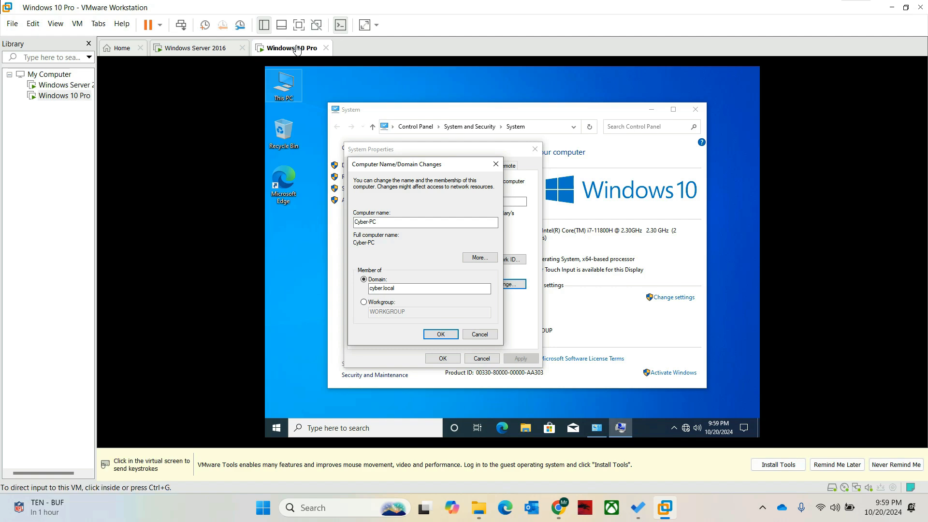
click(200, 49)
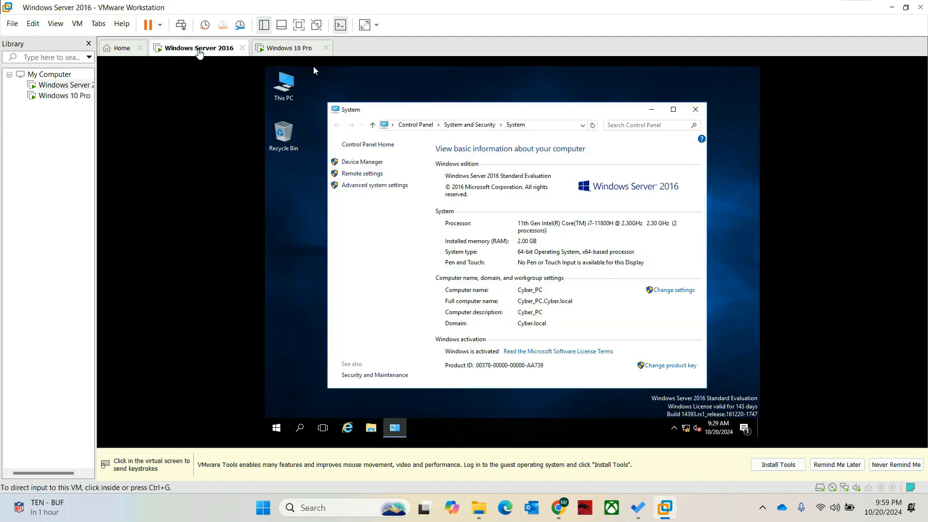
click(273, 48)
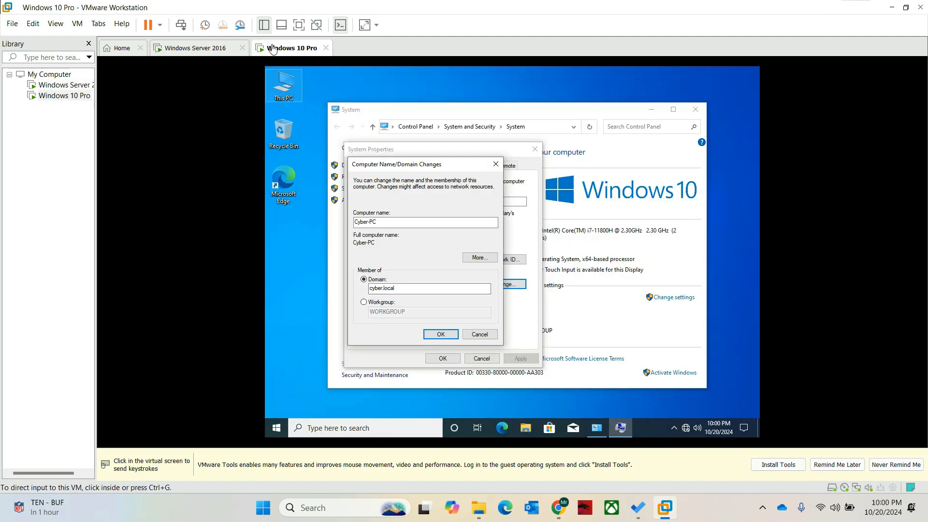
key(ctrl+g)
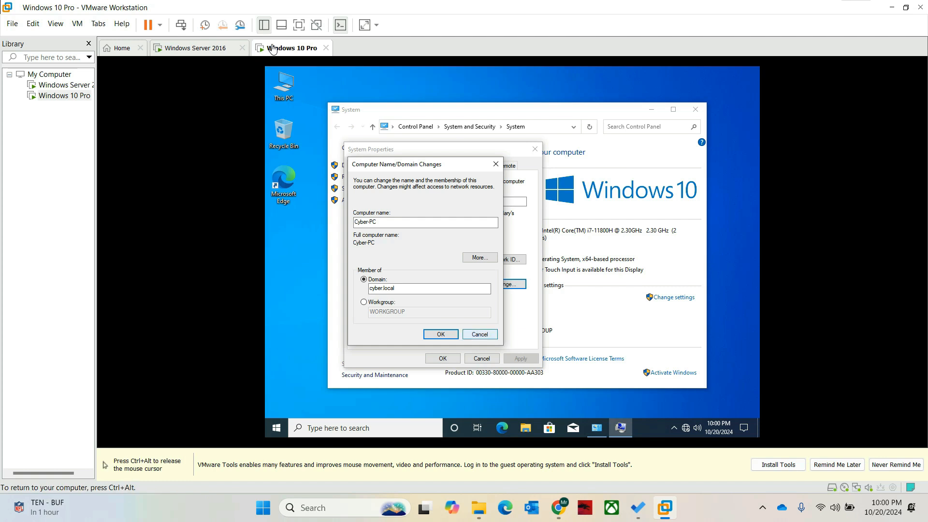
click(480, 335)
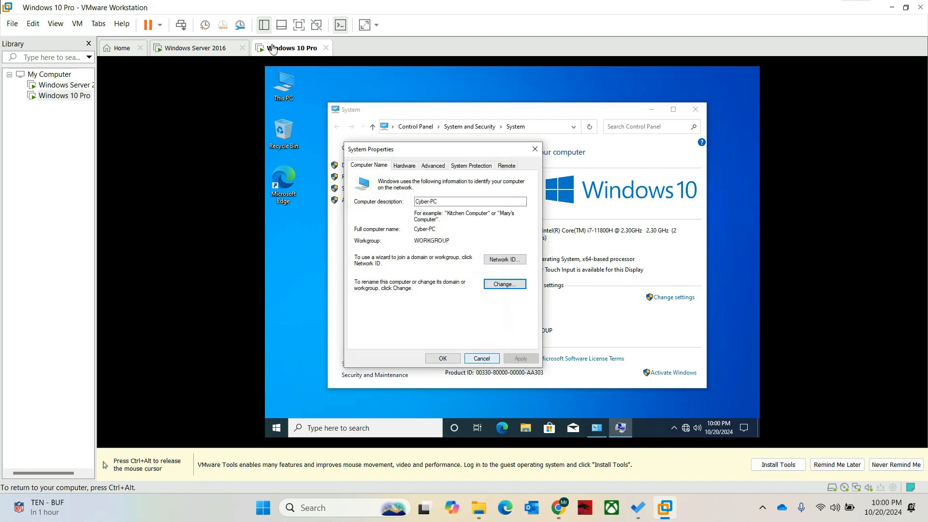
click(481, 358)
- Close the System window and reopen it from This PC Properties
click(696, 109)
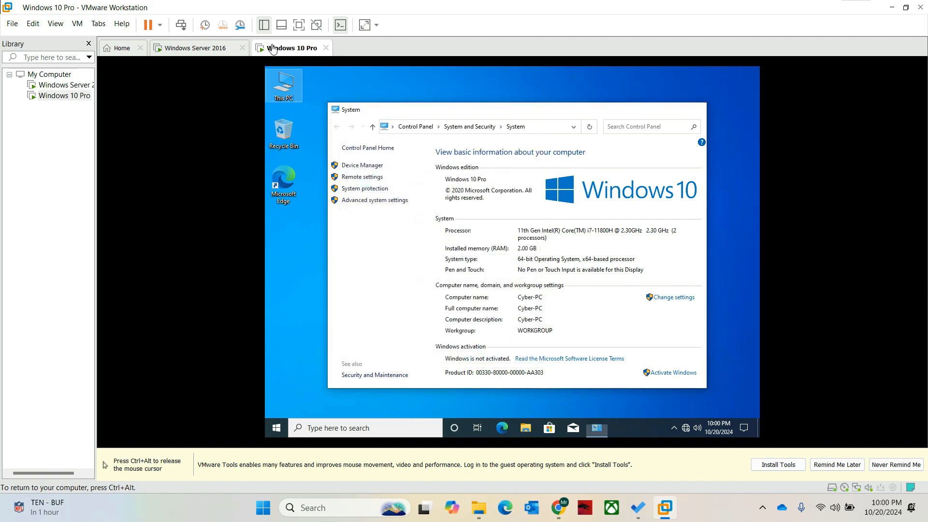
right_click(271, 92)
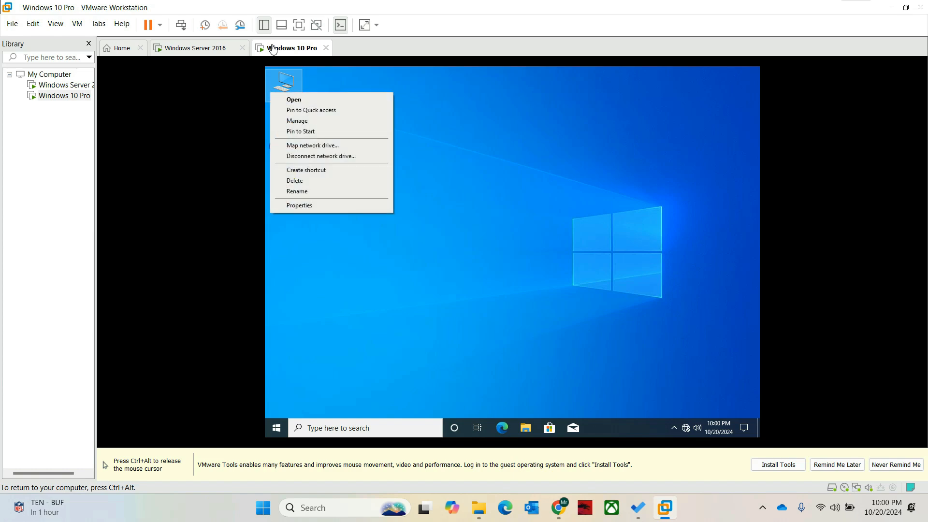
click(299, 205)
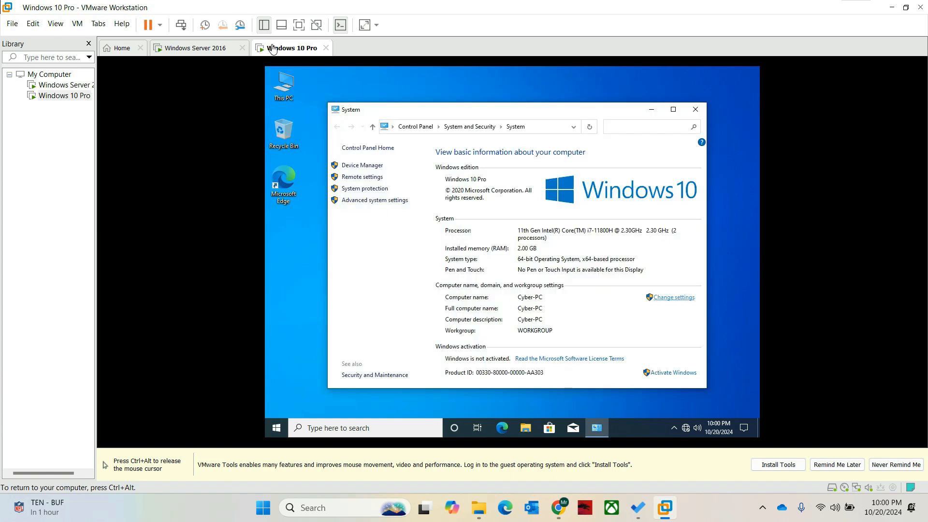
- In Computer Name/Domain Changes, choose Domain and enter Cyber.local
click(674, 297)
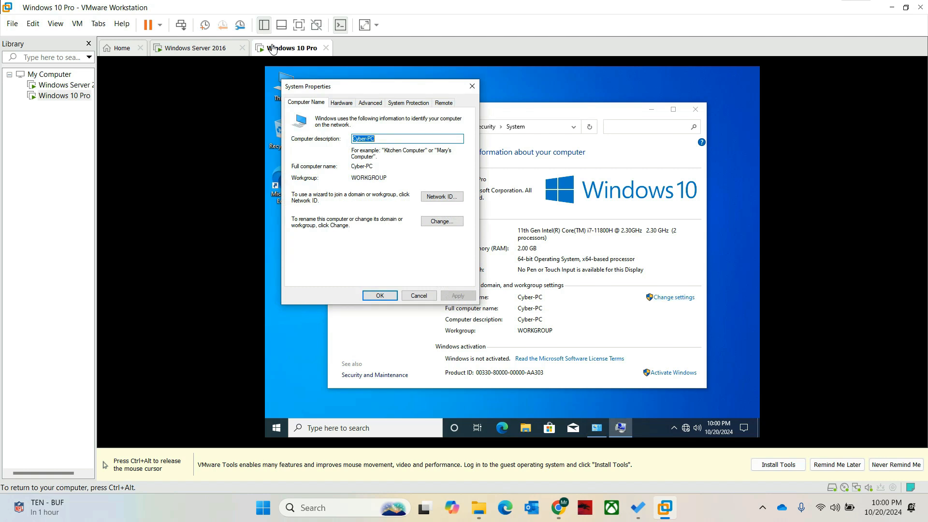
click(442, 221)
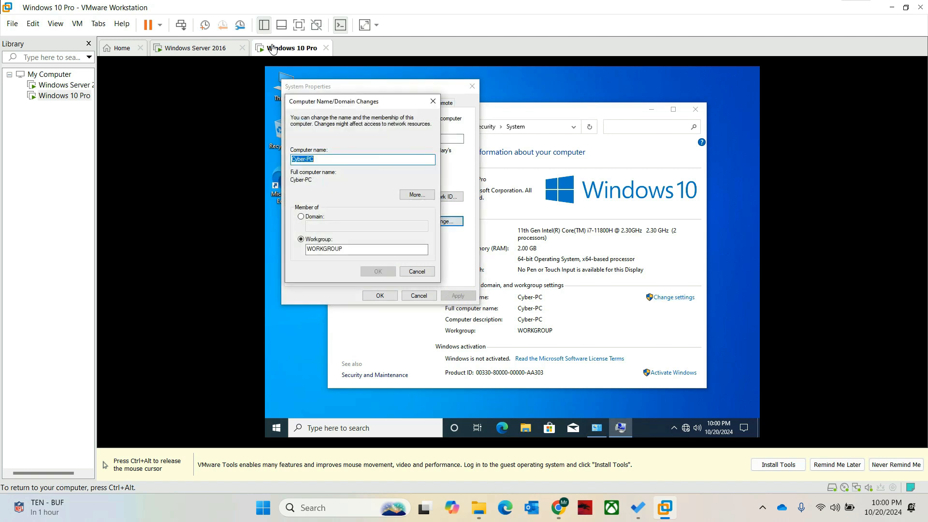
click(300, 217)
click(366, 226)
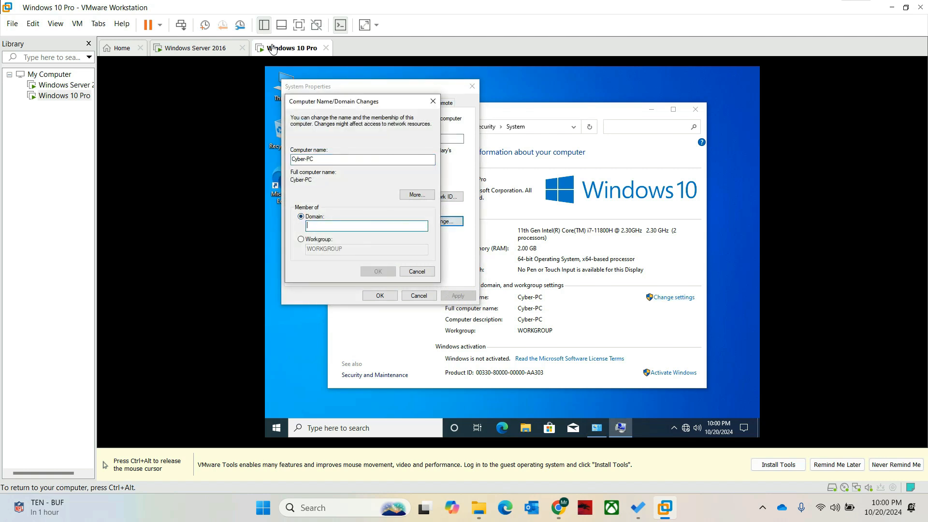
text(Cyber)
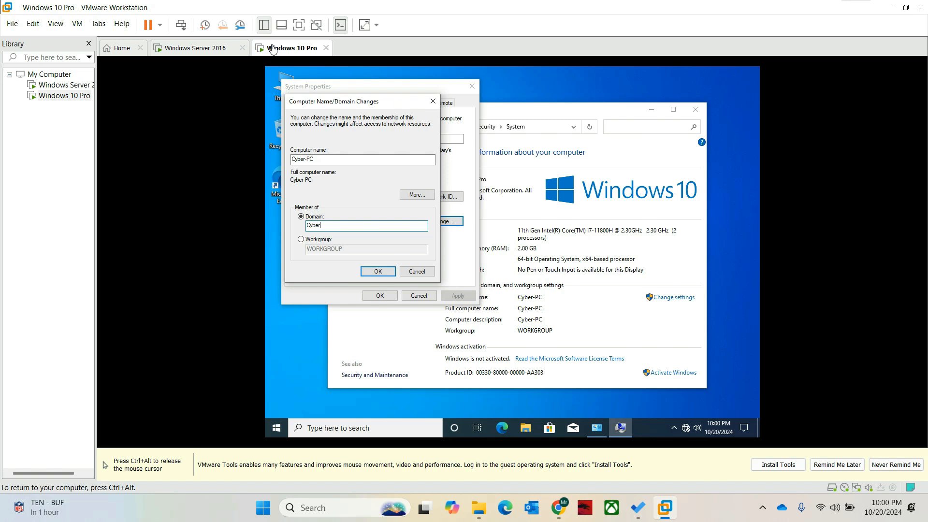
text(.local)
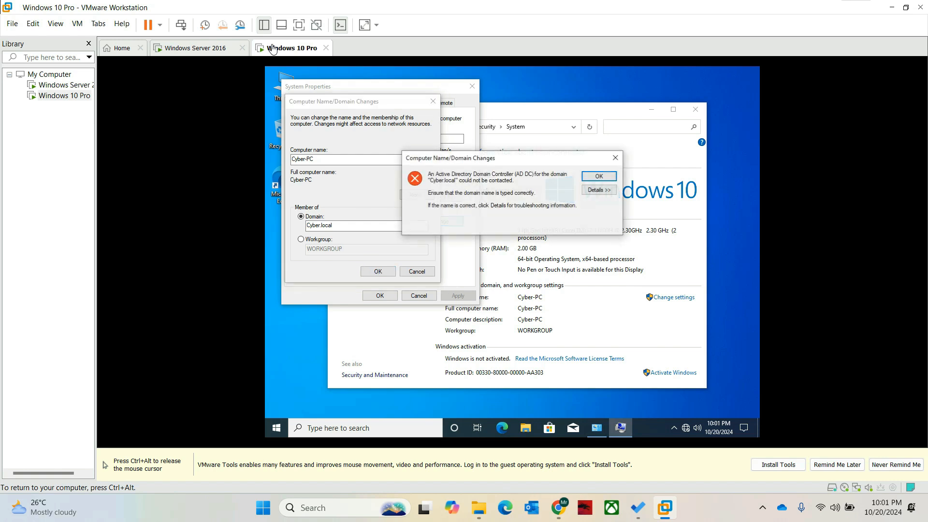
- Read the error details blaming the unresponsive 8.8.8.8 DNS server, then dismiss the error
click(600, 190)
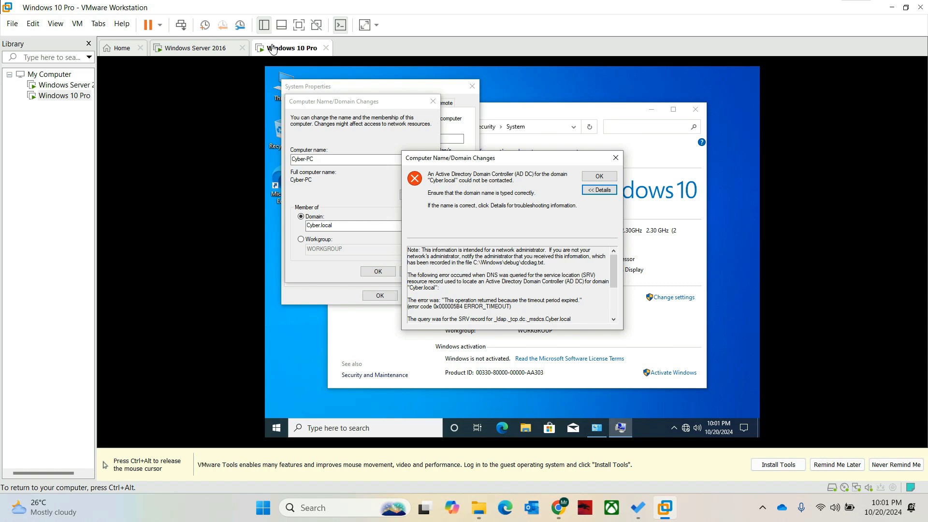
scroll(507, 285, down, 3)
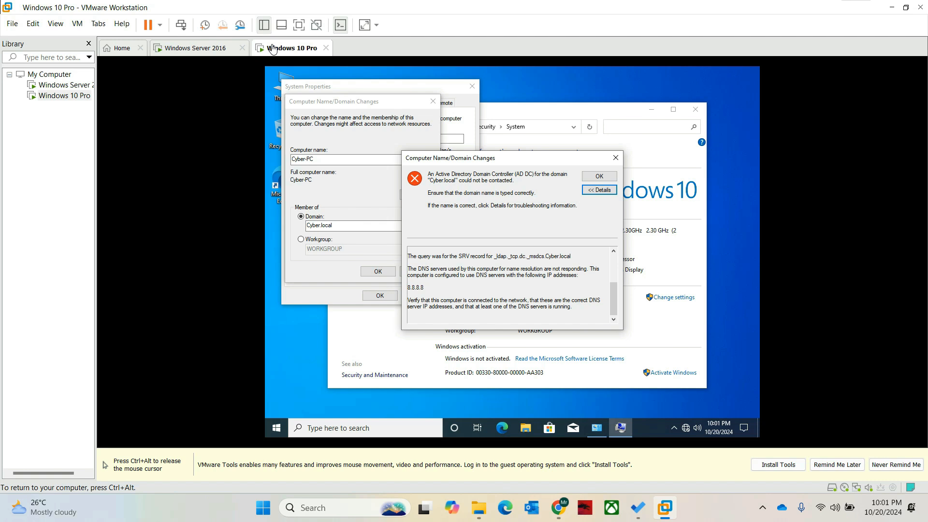
key(Return)
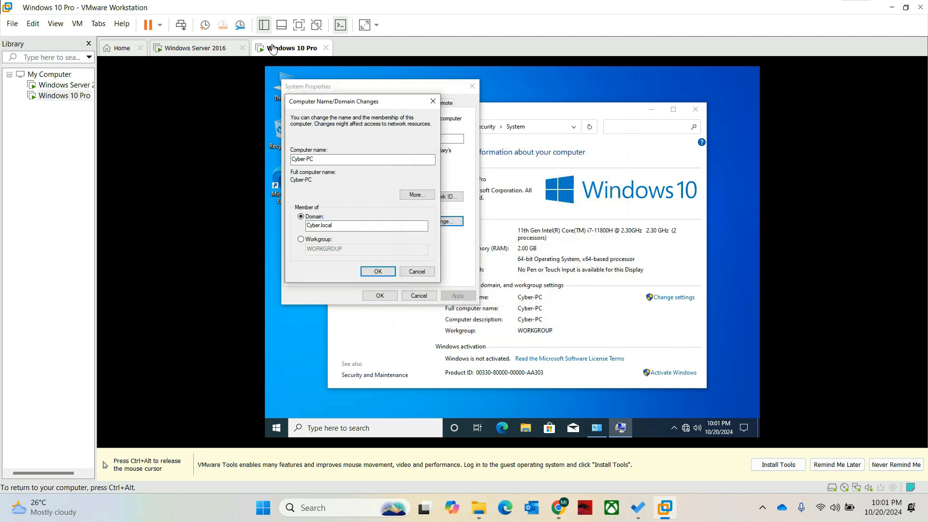
- Cancel the domain membership change and close the System windows
click(417, 271)
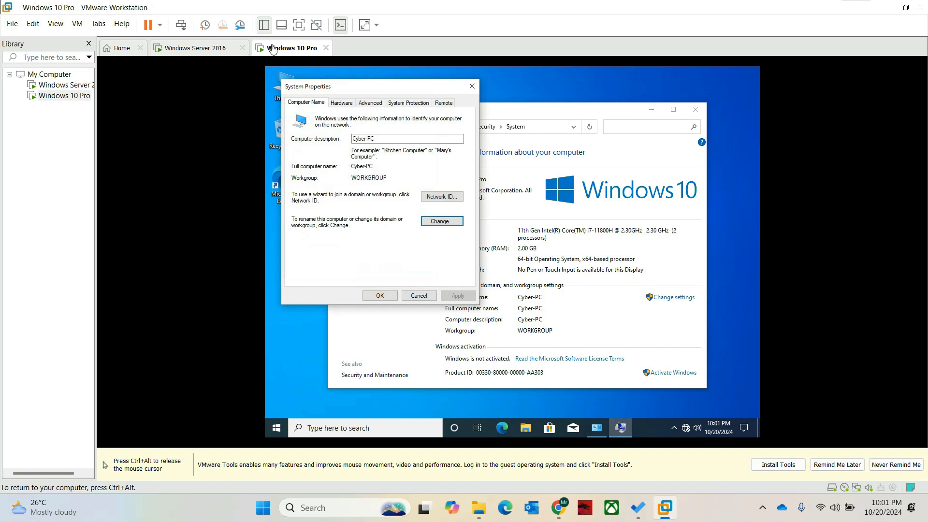
click(419, 295)
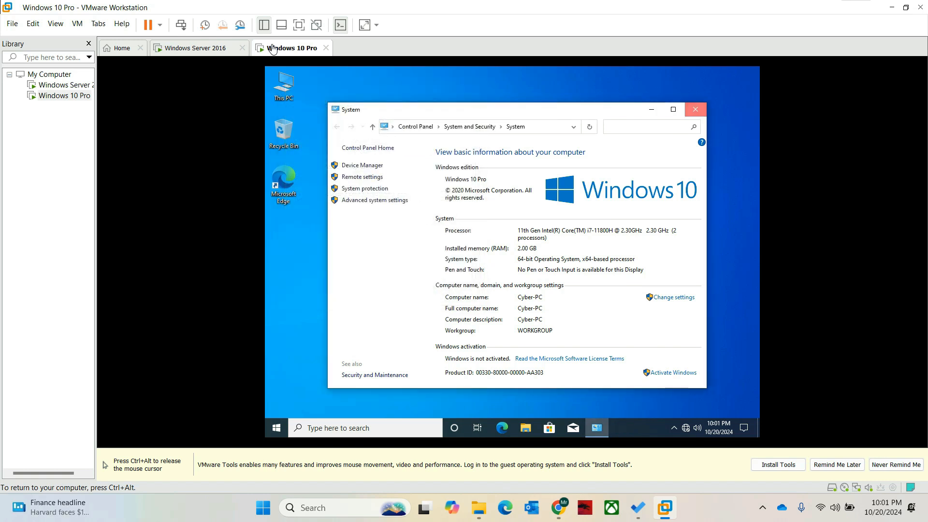
click(695, 109)
- Open the Ethernet0 adapter's properties via Network & Internet settings' adapter options
click(686, 427)
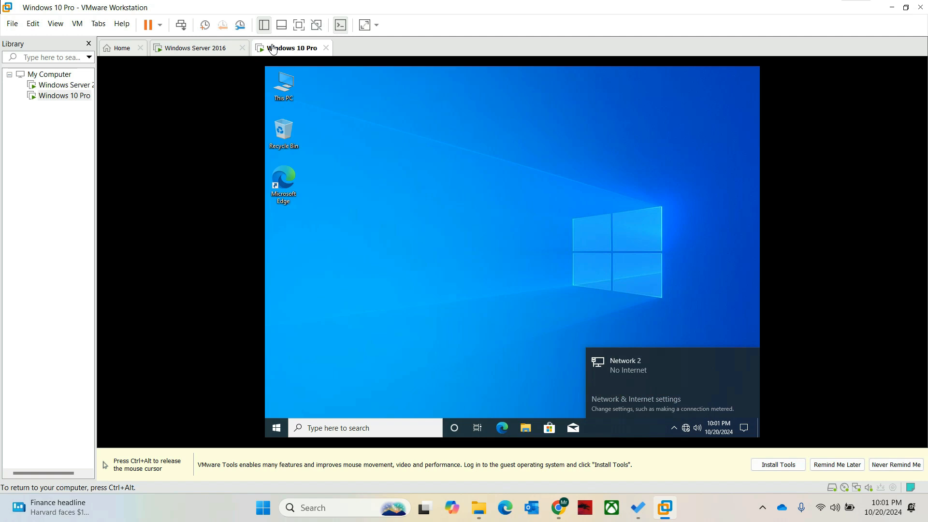
click(636, 399)
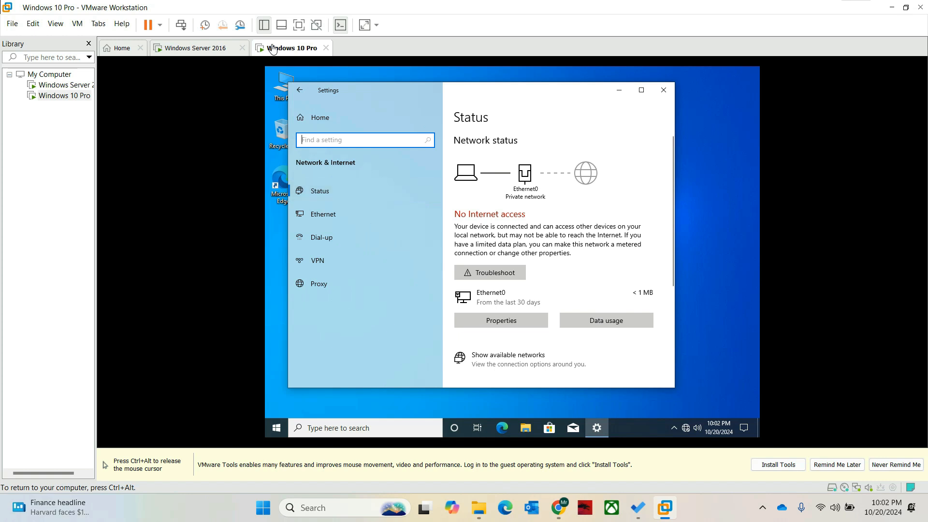
scroll(551, 241, down, 4)
click(508, 238)
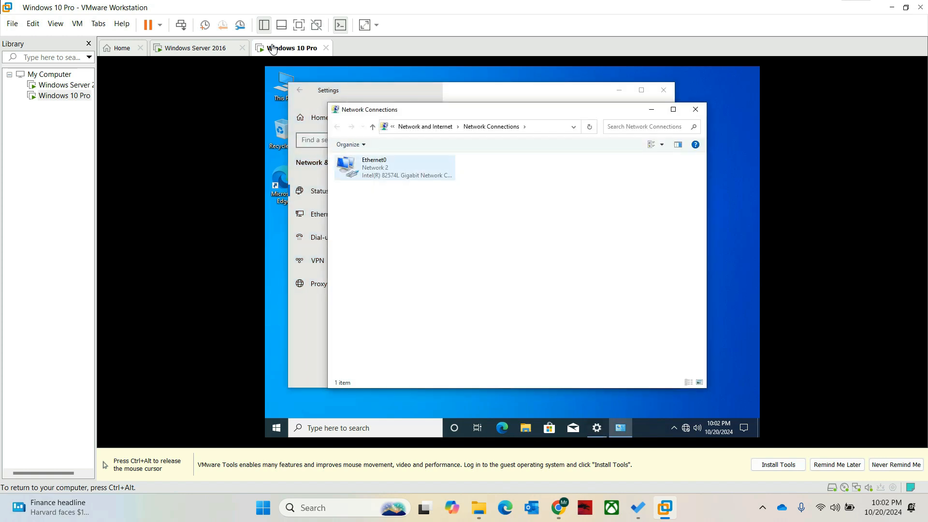
right_click(378, 167)
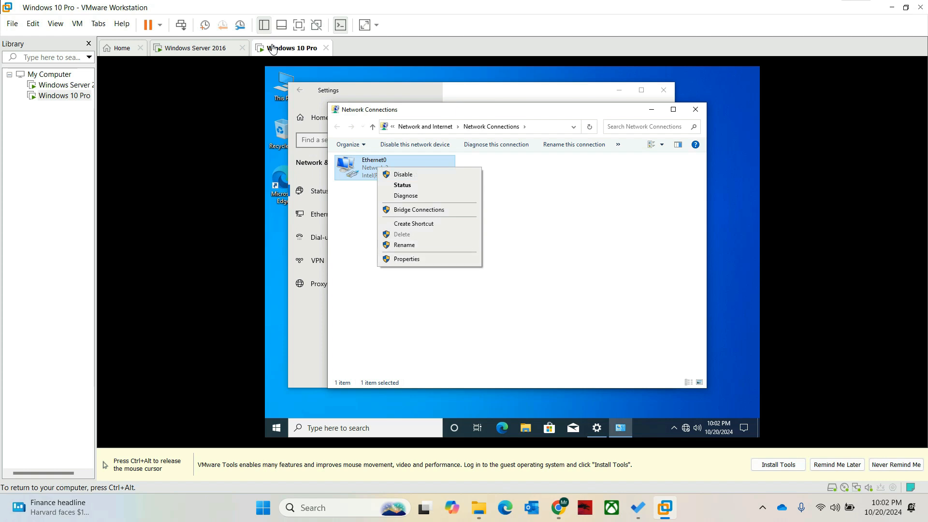
click(407, 259)
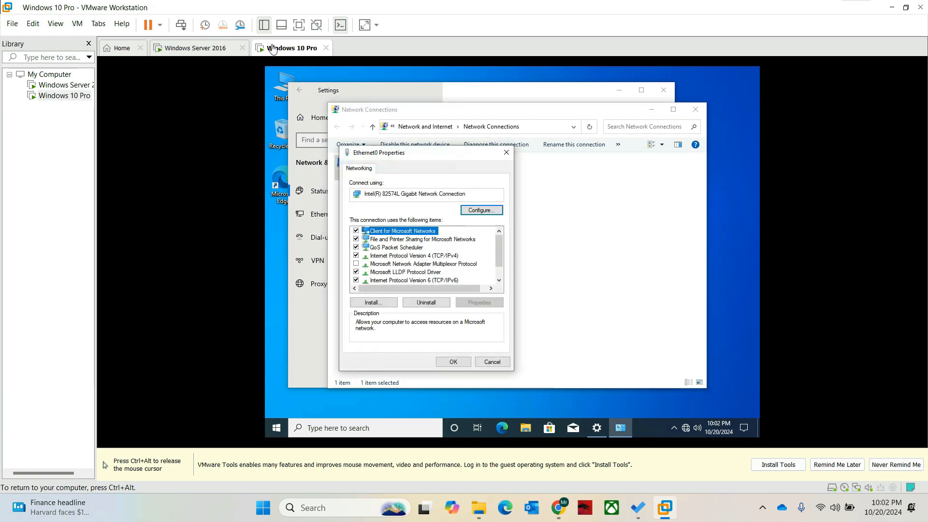
- Set Ethernet0's IPv4 DNS to preferred 192.168.1.1 and alternate 8.8.4.4, and apply
double_click(414, 256)
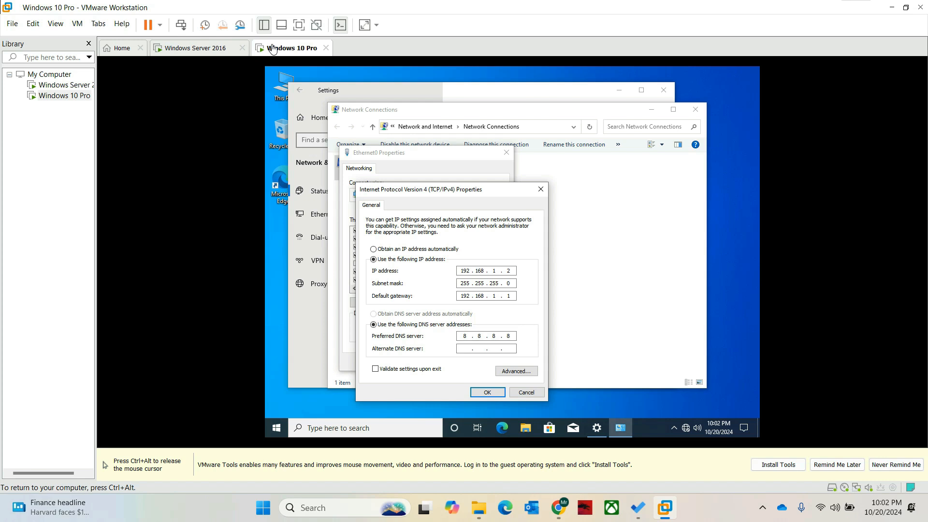
double_click(465, 336)
key(BackSpace)
key(BackSpace)
text(192 . 16)
key(Tab)
text(168)
key(Tab)
text(8)
key(Return)
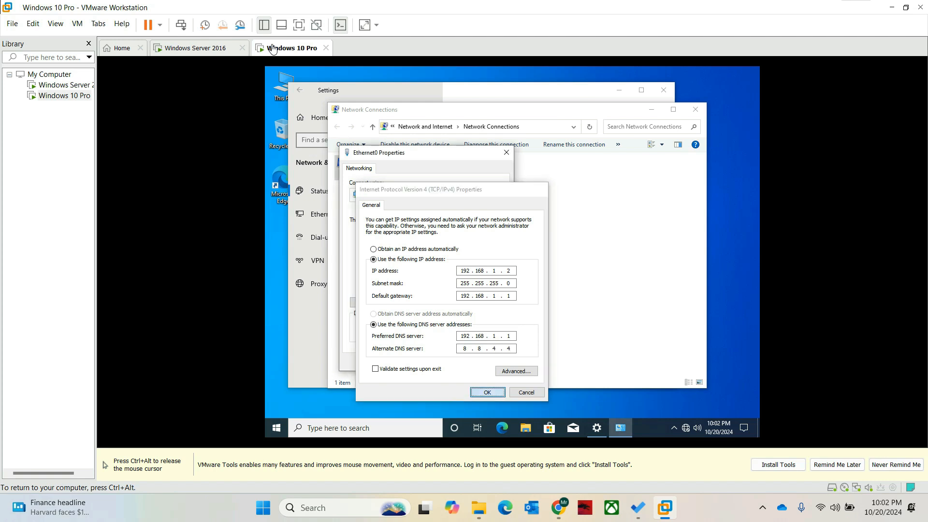
key(Return)
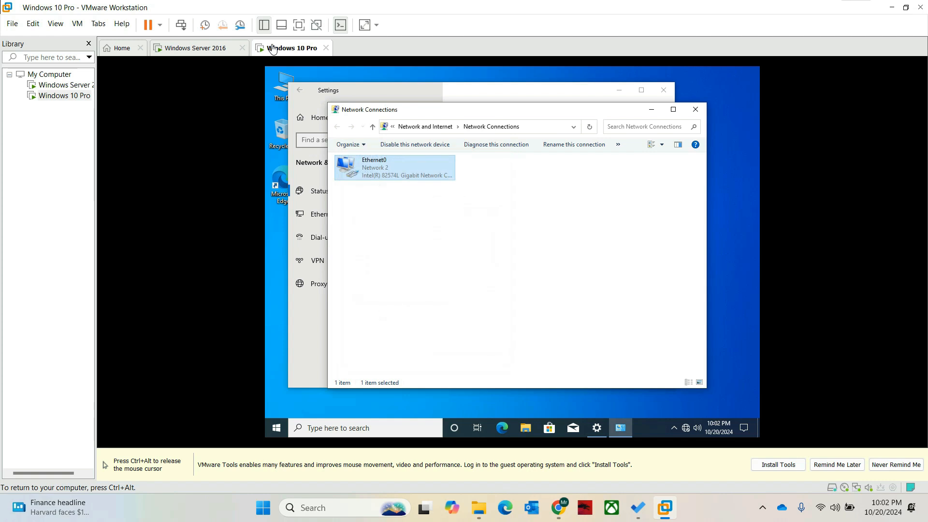
- Close the Network Connections and network Settings windows
key(ctrl+alt)
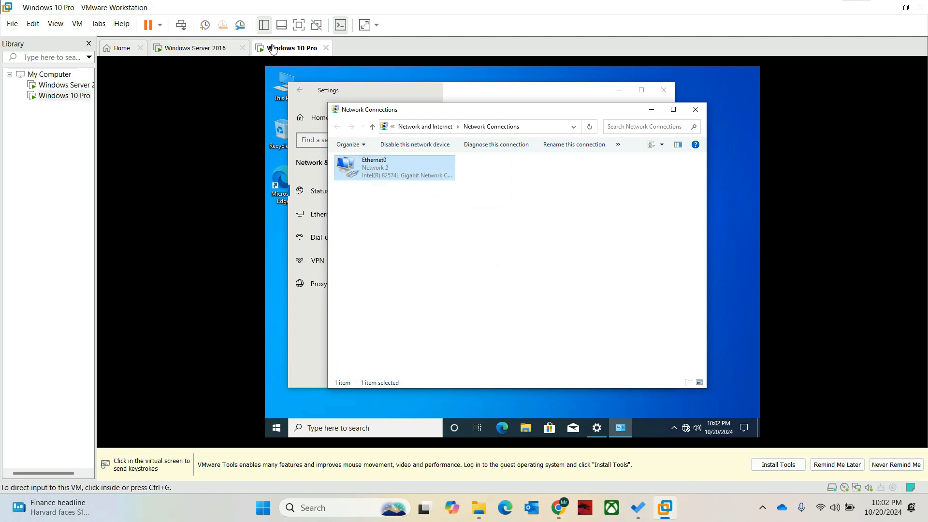
key(ctrl+g)
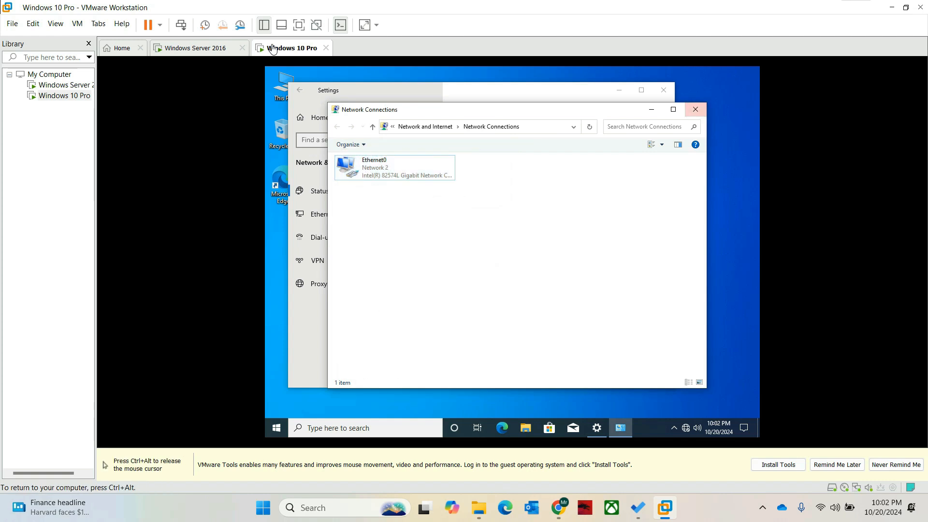
click(696, 109)
click(663, 90)
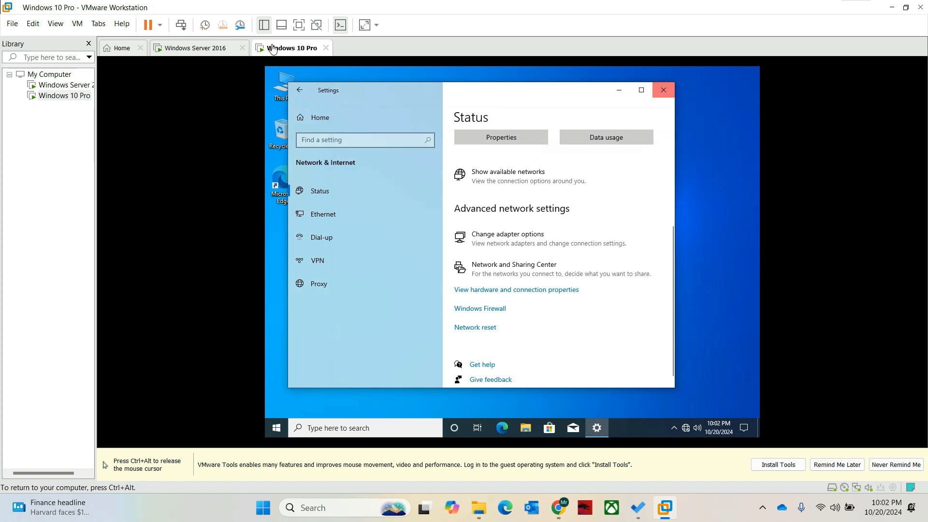
- On the Windows Server 2016 VM, open network settings and dismiss the adapter access error
key(ctrl+alt)
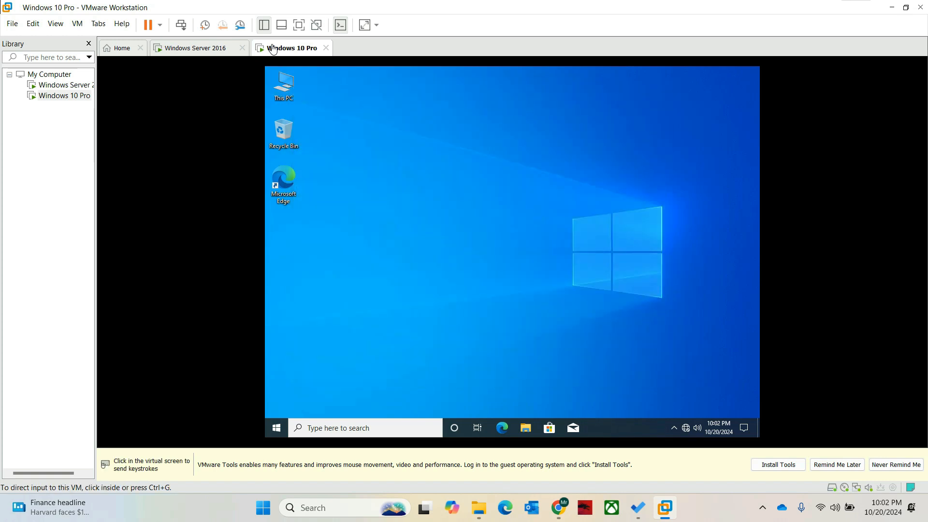
click(199, 51)
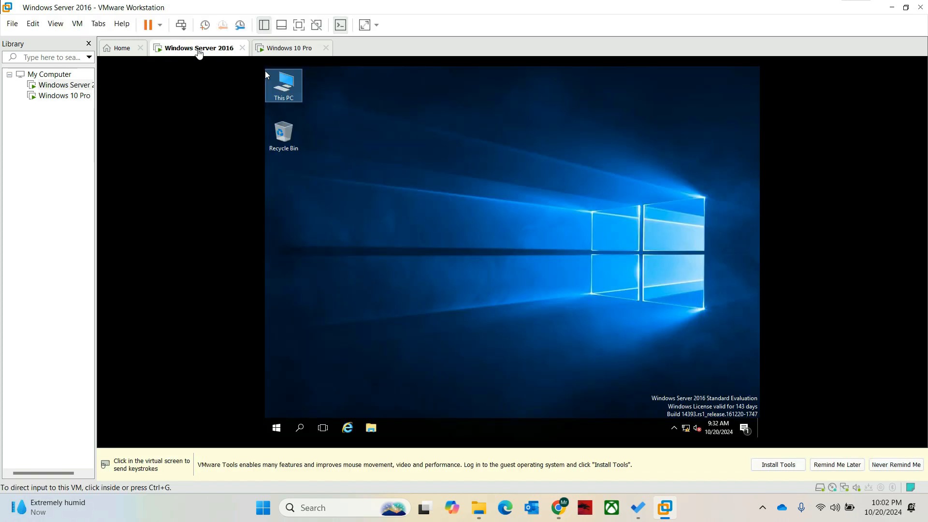
click(266, 74)
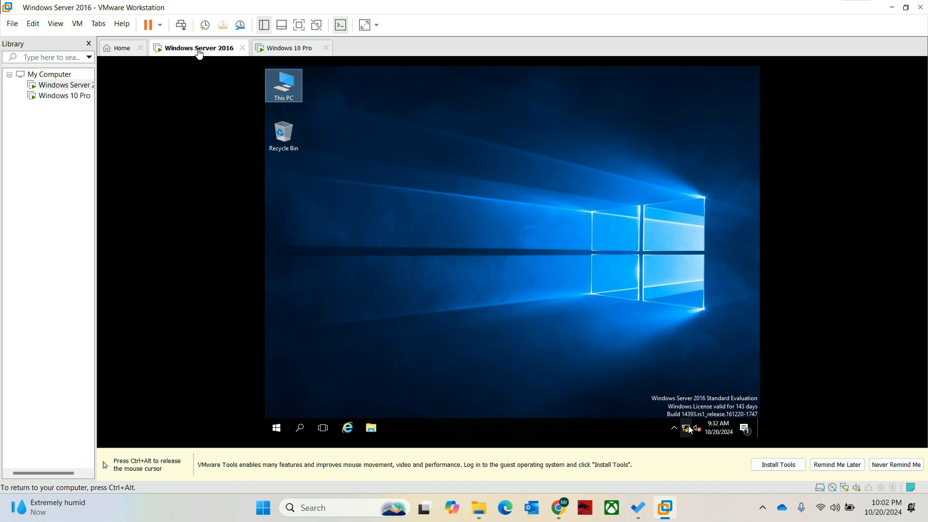
right_click(688, 427)
click(689, 427)
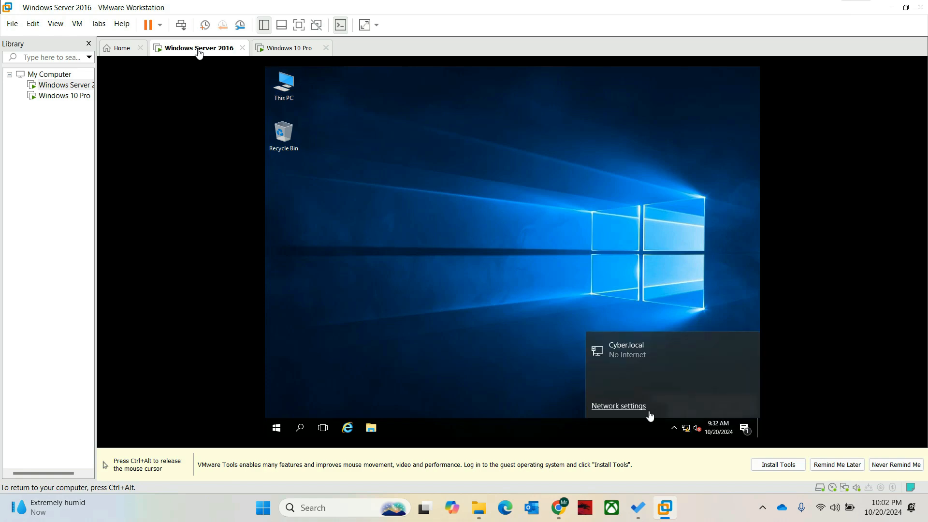
click(618, 408)
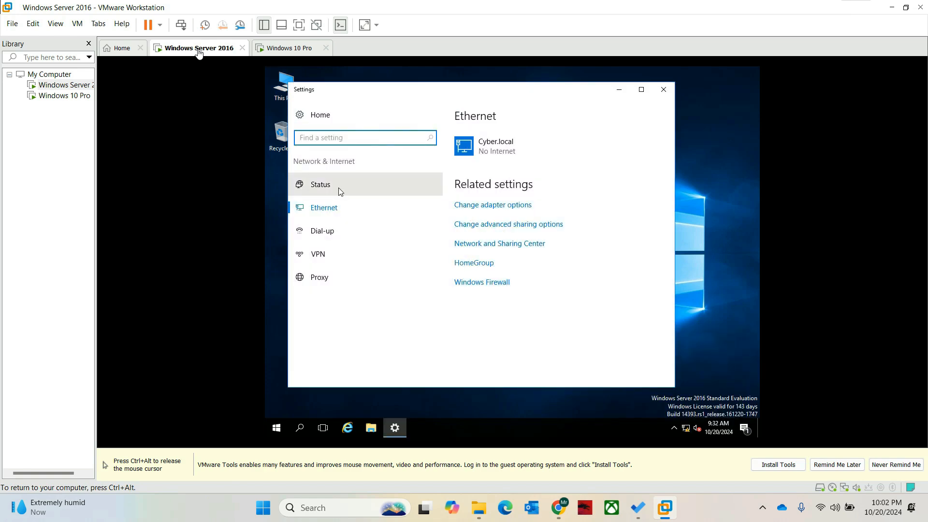
click(463, 206)
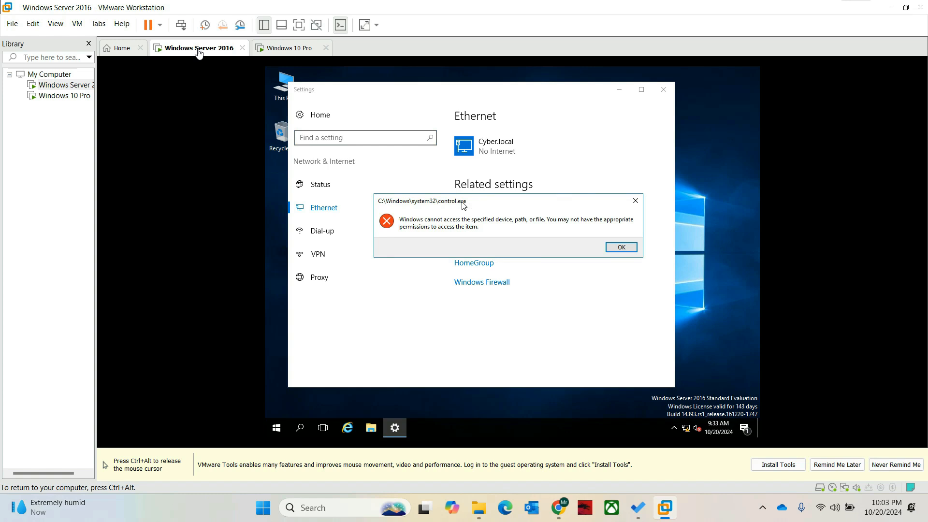
click(619, 247)
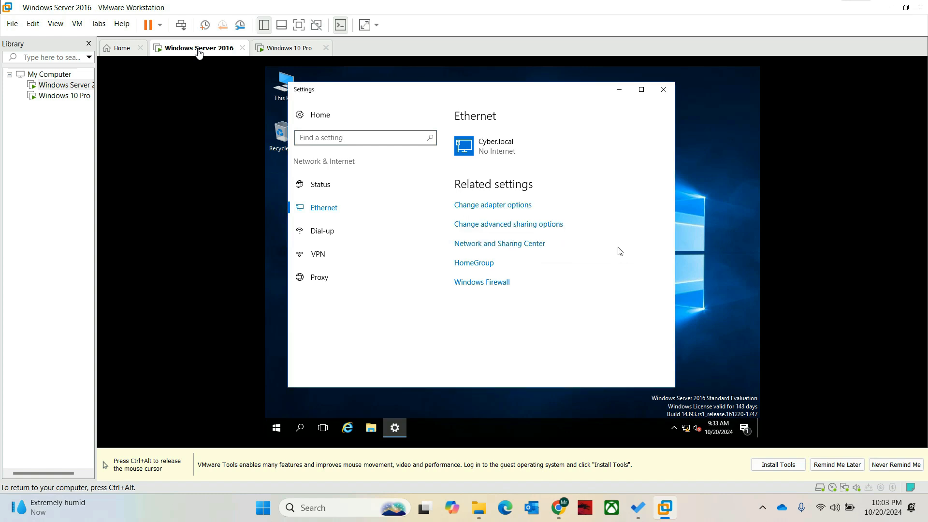
- Open the server's Ethernet0 properties through the Network and Sharing Center
click(500, 243)
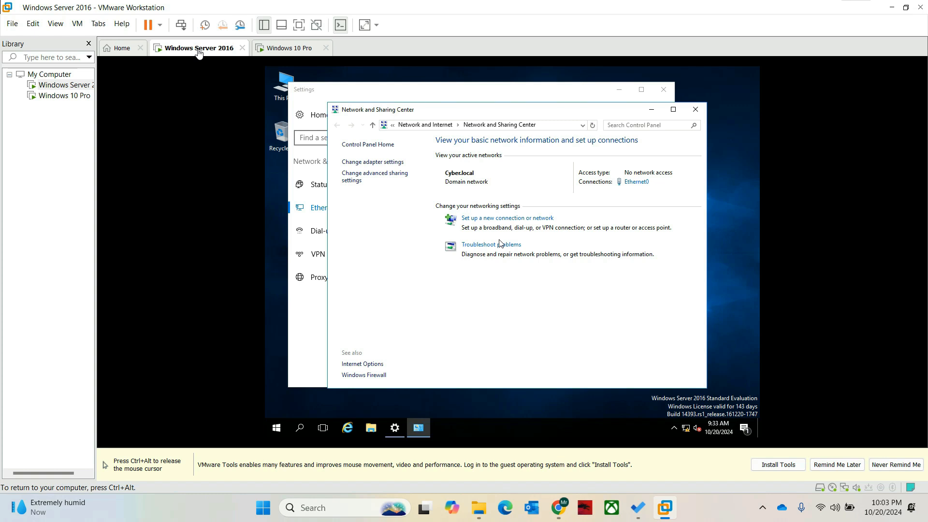
click(378, 162)
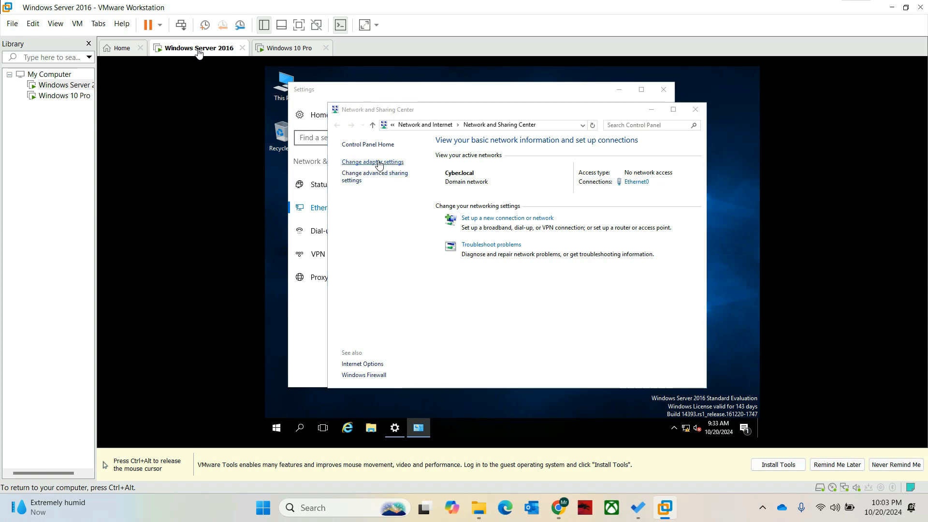
click(391, 179)
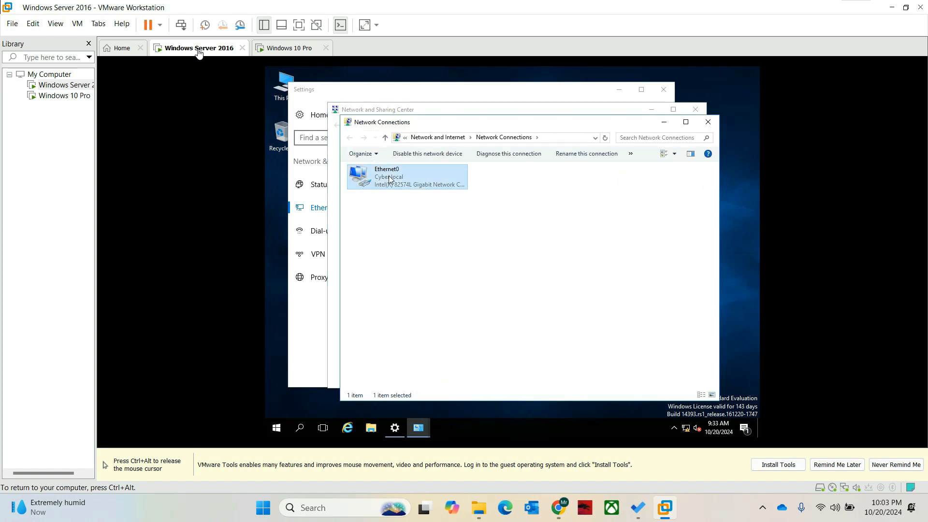
right_click(391, 180)
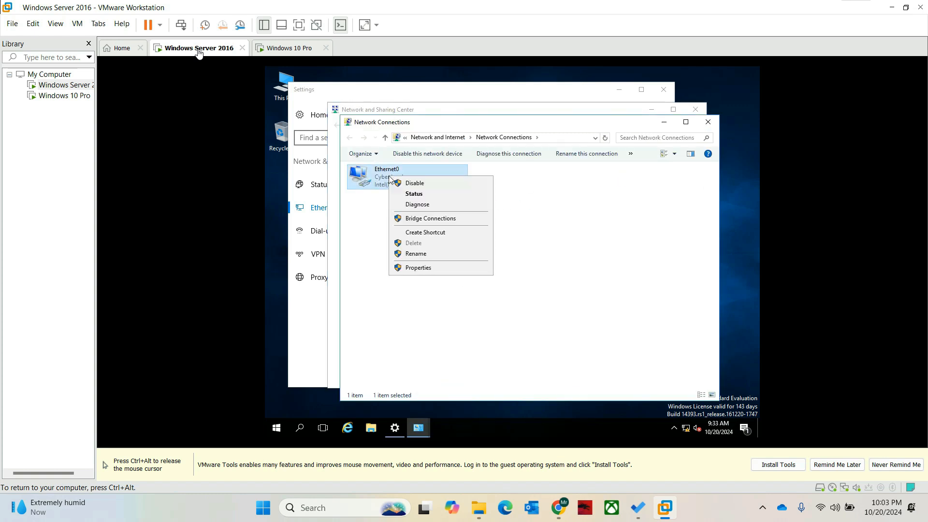
click(418, 267)
- Set the server's Ethernet0 preferred DNS to 192.168.1.1 and save the IPv4 settings
double_click(423, 265)
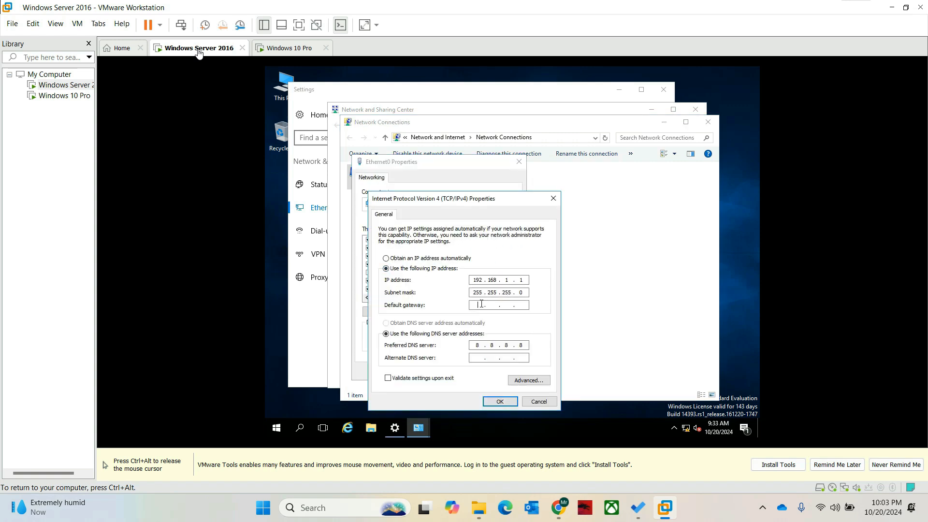
text(192.)
text(168..)
text(11)
double_click(476, 345)
key(BackSpace)
text(19216811)
key(BackSpace)
click(498, 403)
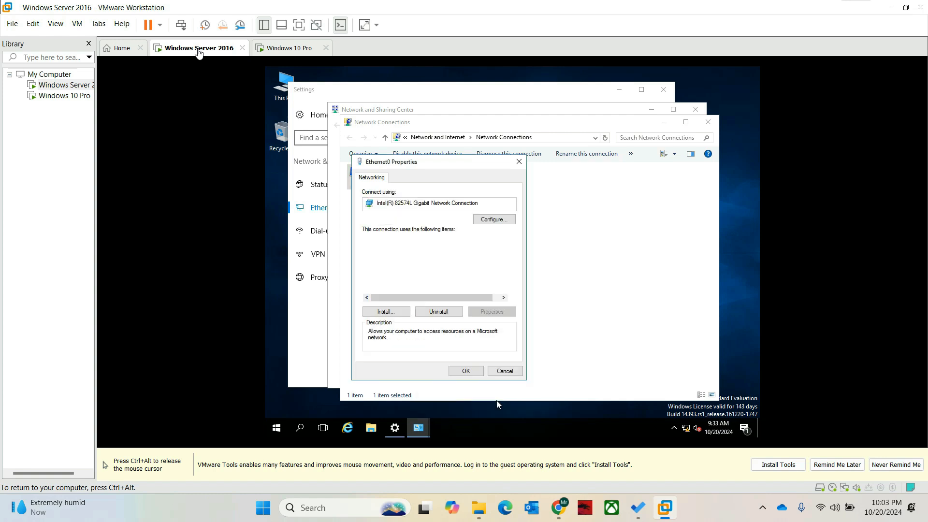
click(466, 371)
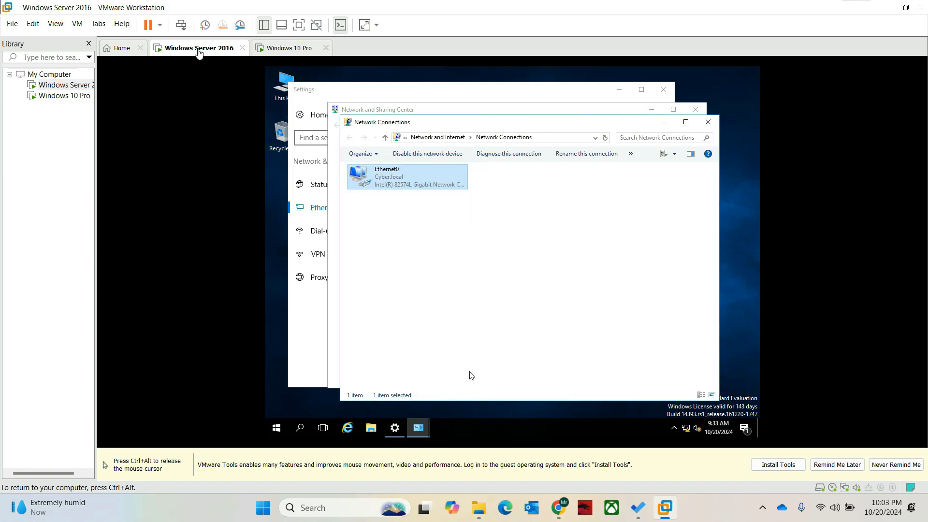
- Give the server's Ethernet0 IPv4 a default gateway of 192.168.1.1 and save
click(557, 225)
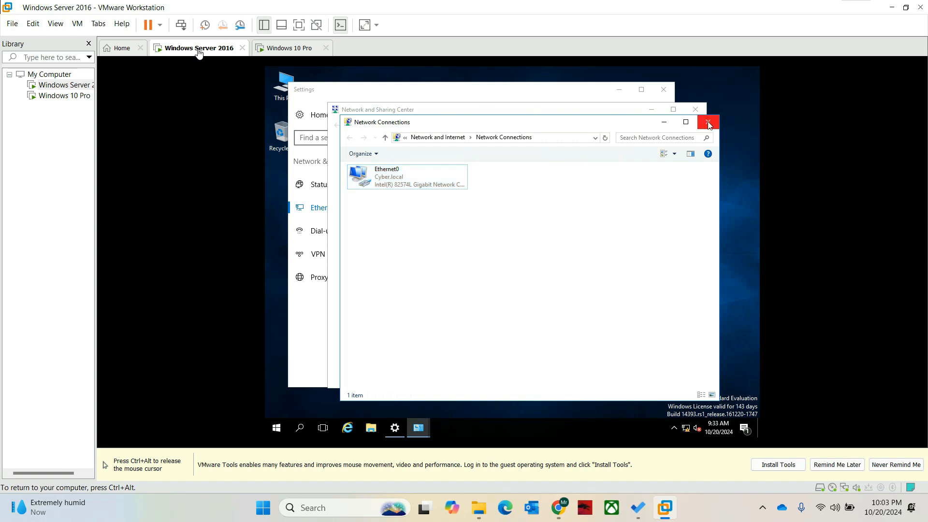
right_click(608, 207)
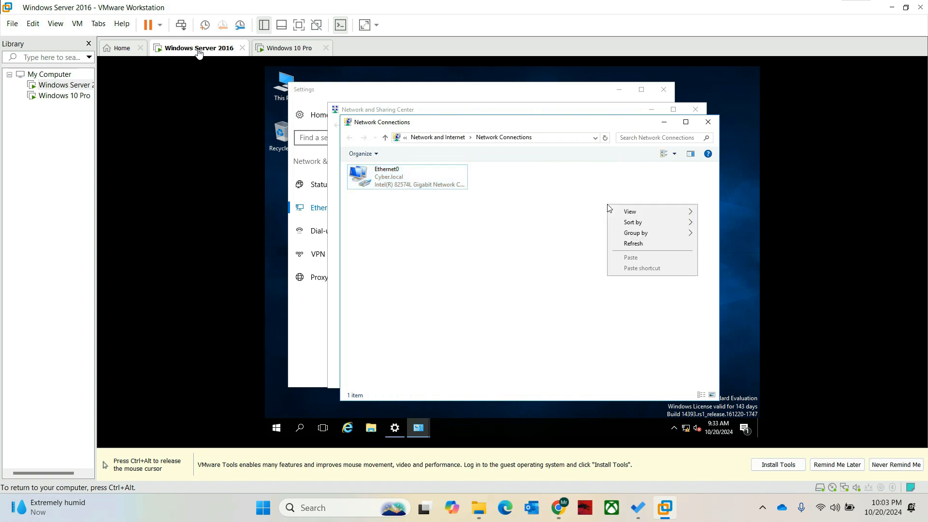
click(633, 243)
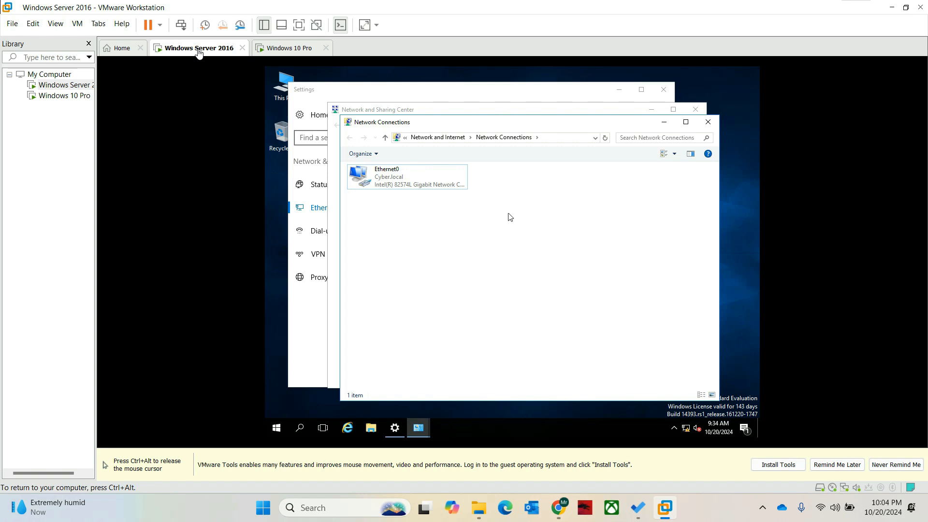
right_click(422, 185)
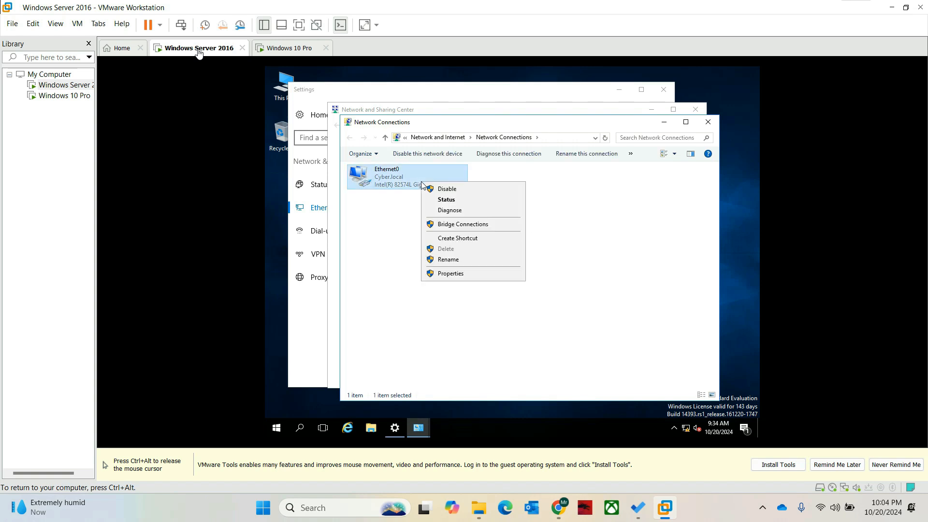
click(467, 276)
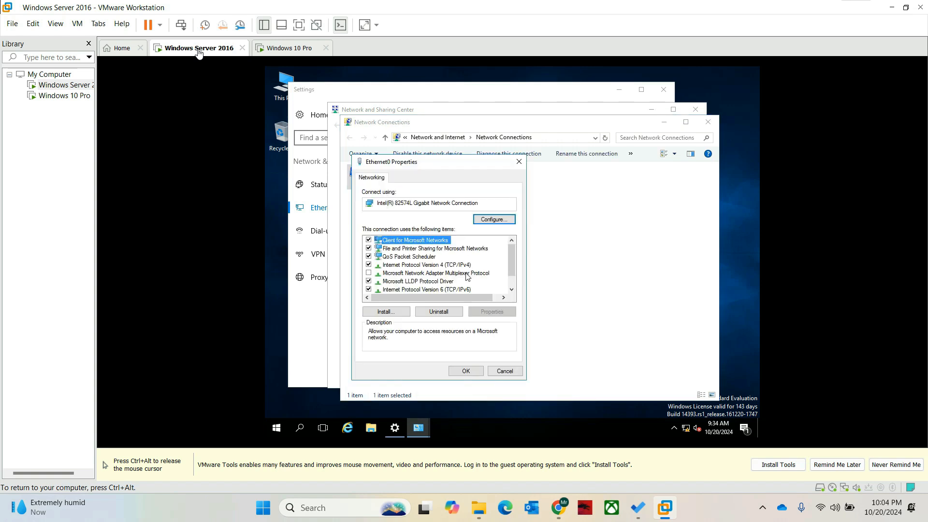
double_click(435, 268)
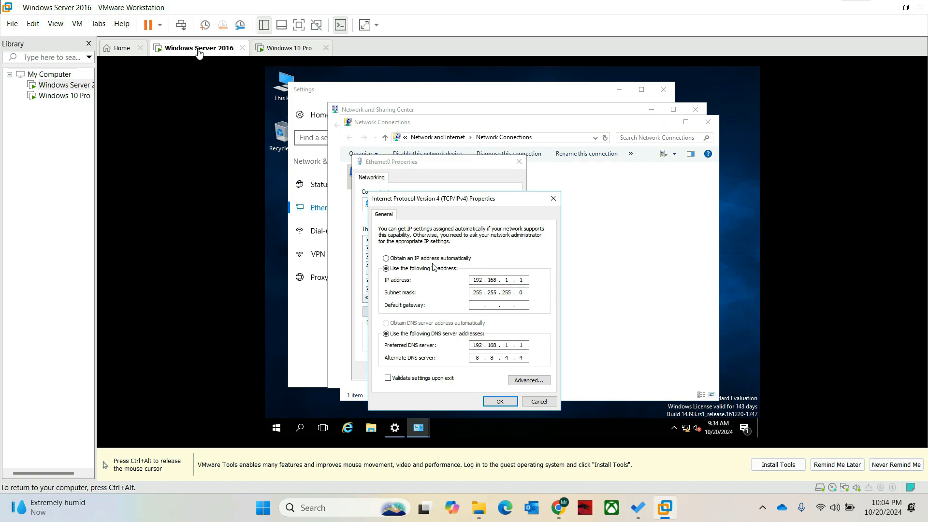
click(477, 303)
text(192.168.1)
click(495, 402)
click(468, 373)
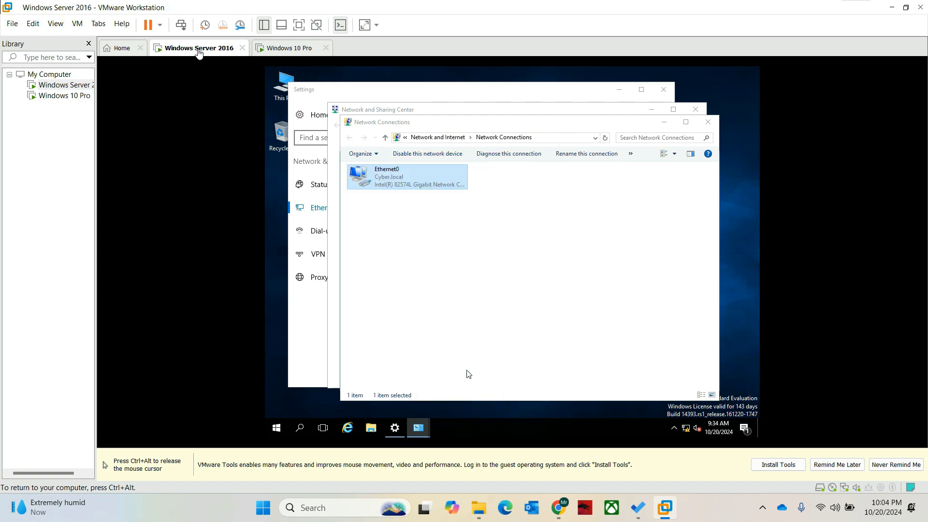
- Close the server's network windows and switch to the Windows 10 Pro VM
click(703, 122)
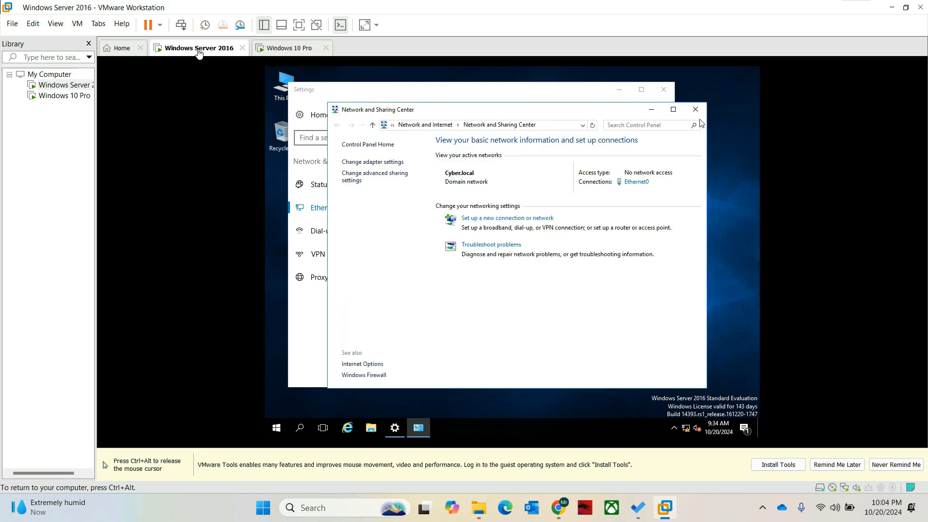
click(695, 109)
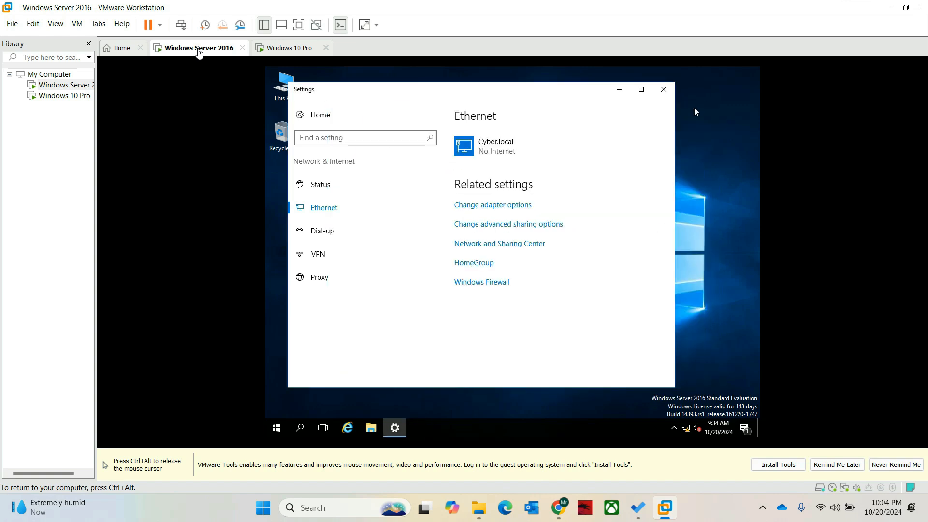
click(662, 90)
key(ctrl+alt)
click(300, 48)
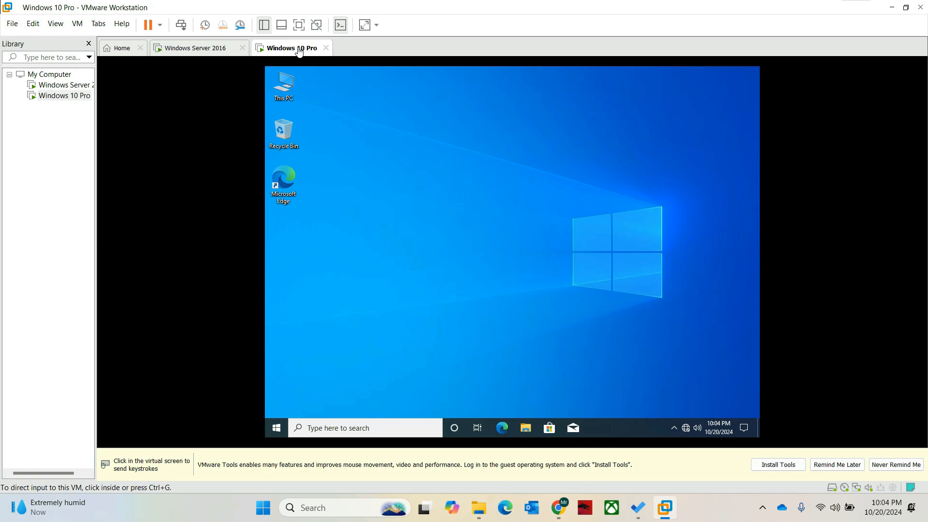
- Open the Windows 10 VM's system properties for computer name and domain from This PC
key(ctrl+g)
right_click(281, 89)
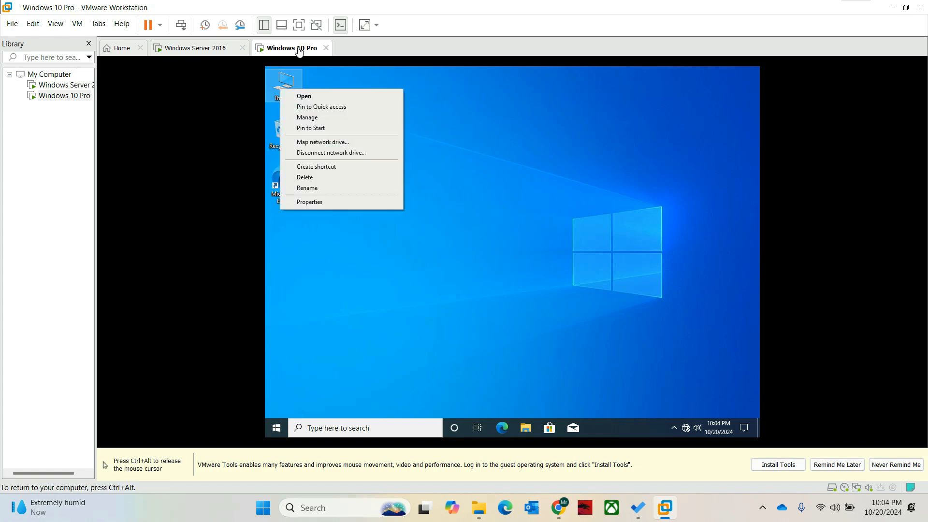
click(309, 202)
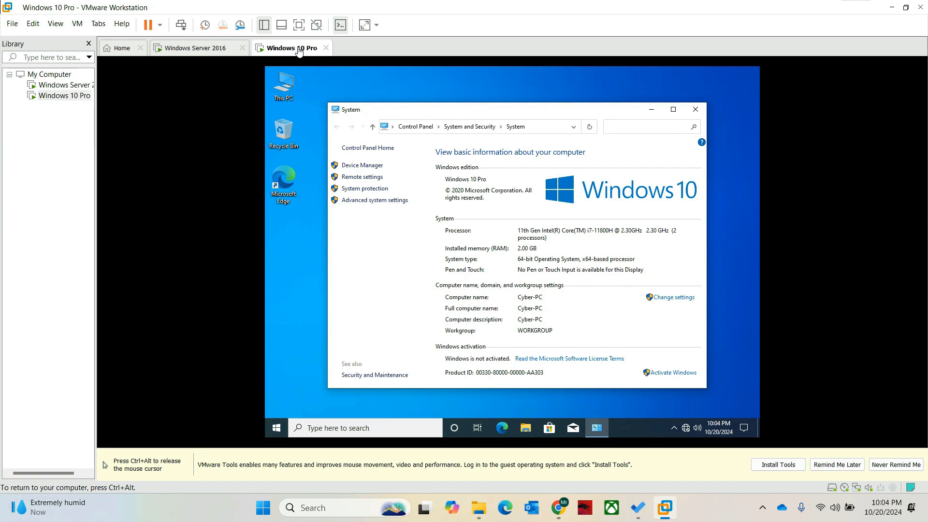
click(674, 297)
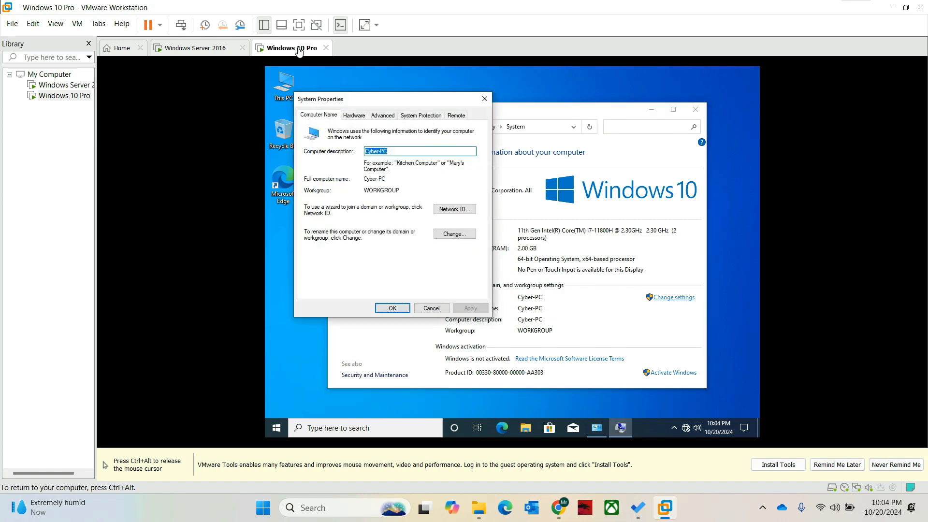
- Make the computer a member of domain Cyber.local and submit the change
click(454, 233)
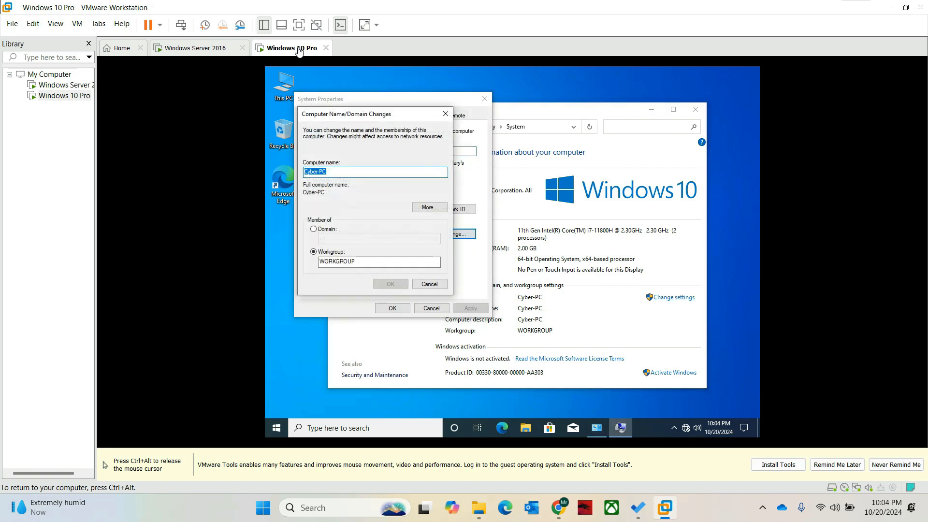
click(313, 229)
click(379, 238)
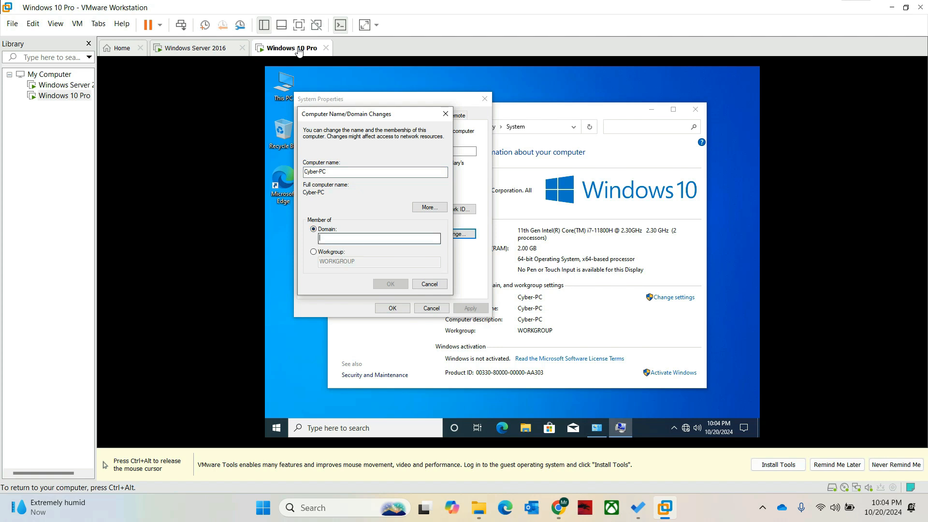
text(Cy)
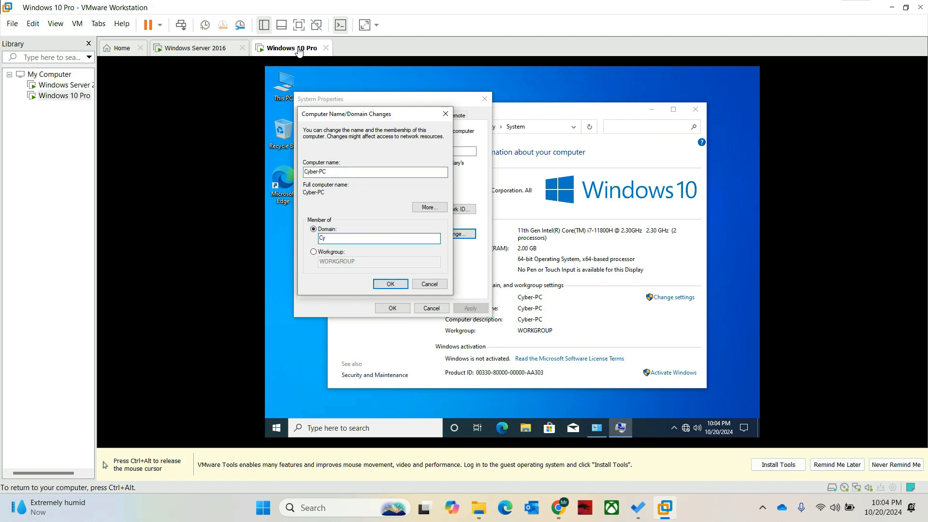
text(ber.local)
key(Return)
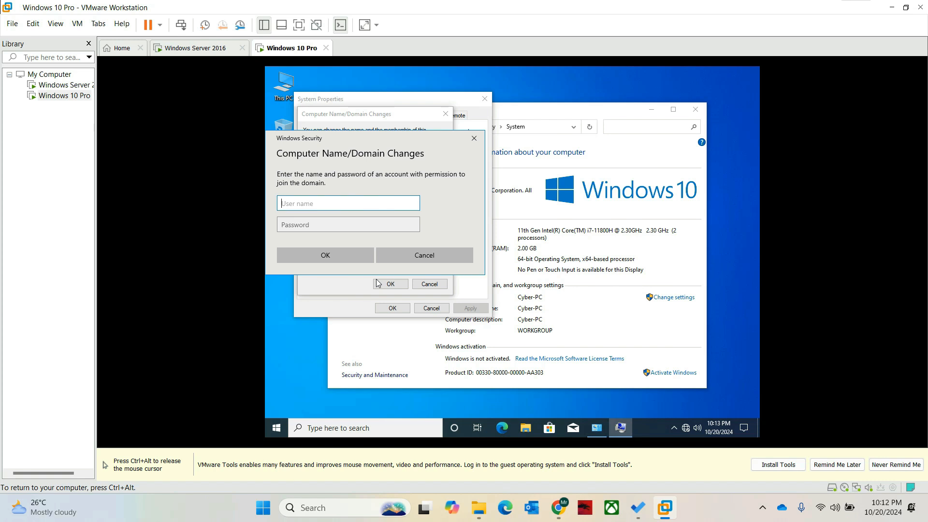
- Enter Administrator as the domain user name, briefly visiting the Windows Server 2016 VM
text(Administrator)
key(ctrl+alt)
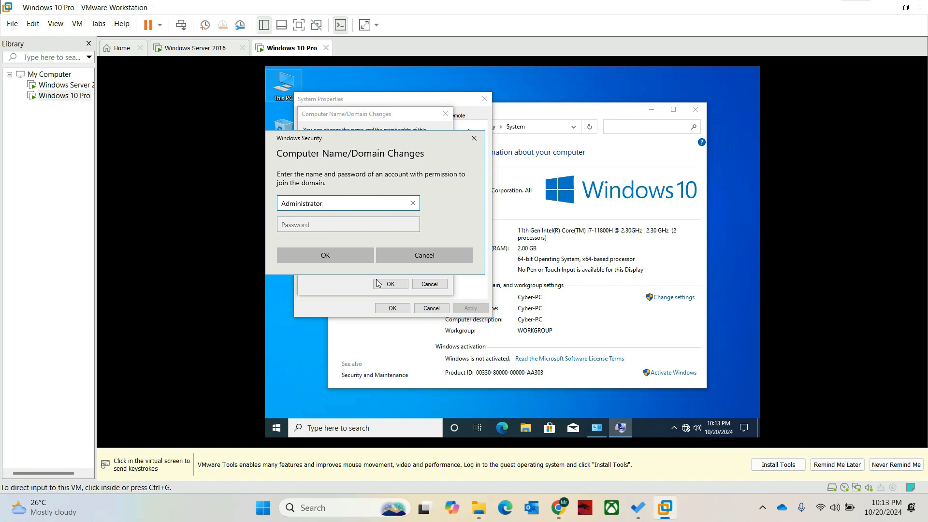
click(198, 49)
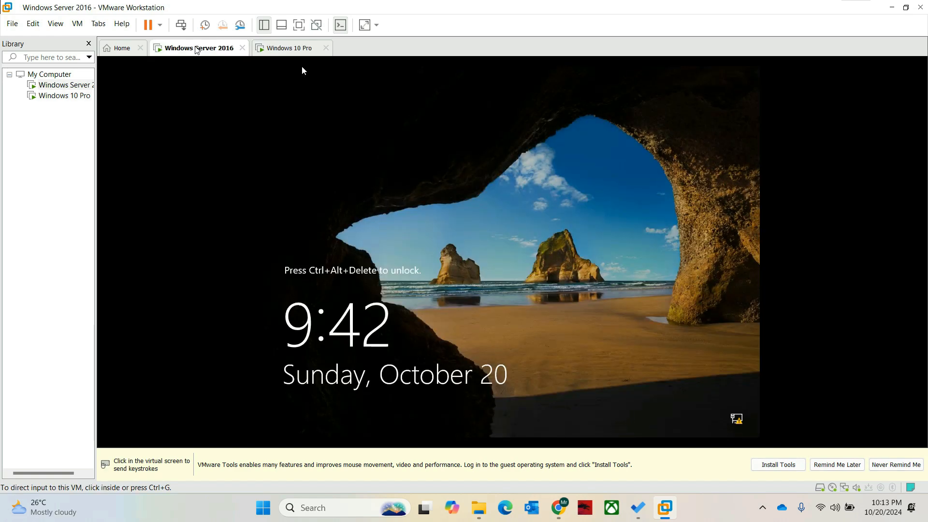
click(303, 71)
key(ctrl+alt+Delete)
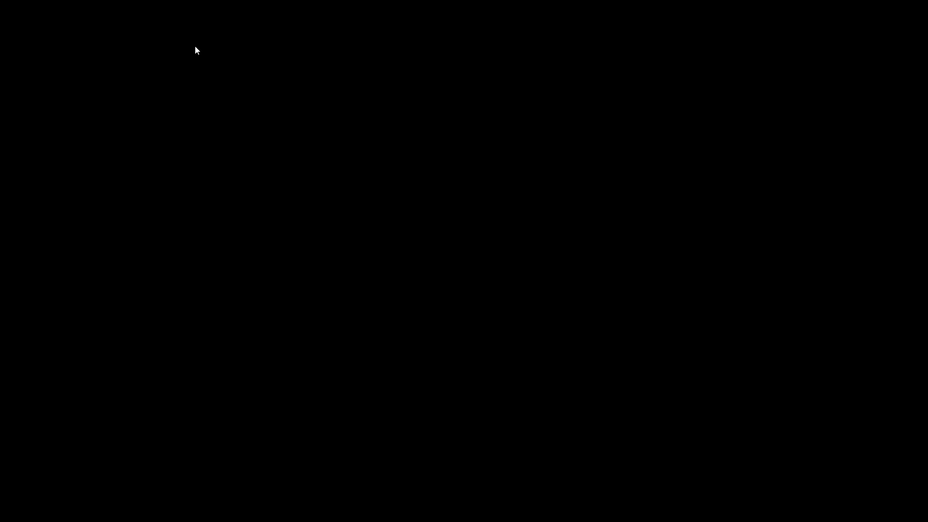
key(Escape)
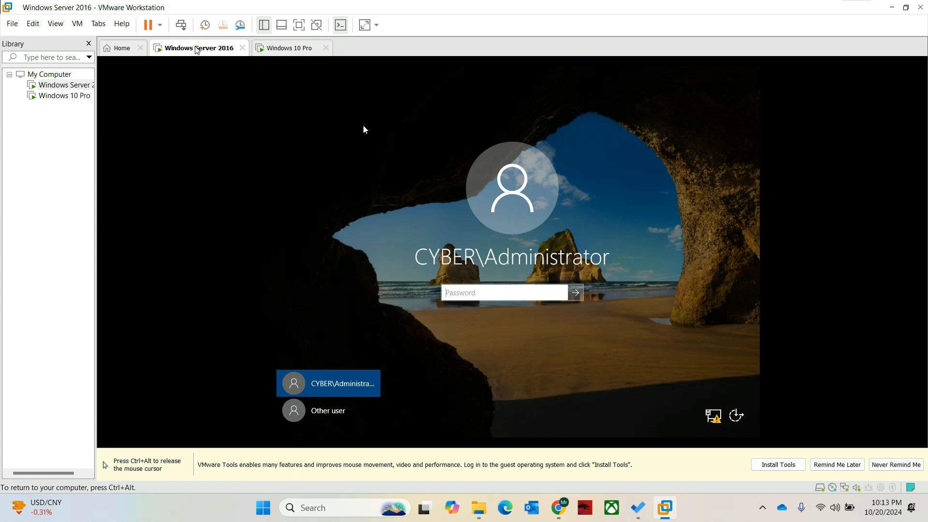
key(ctrl+alt)
click(288, 48)
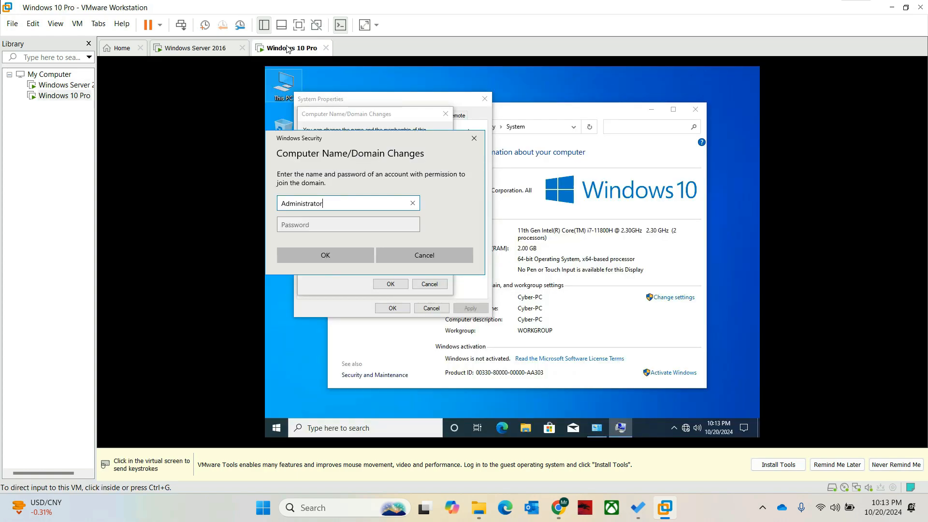
- Enter the domain administrator's password in the Windows 10 VM and submit the credentials
key(ctrl+g)
key(Tab)
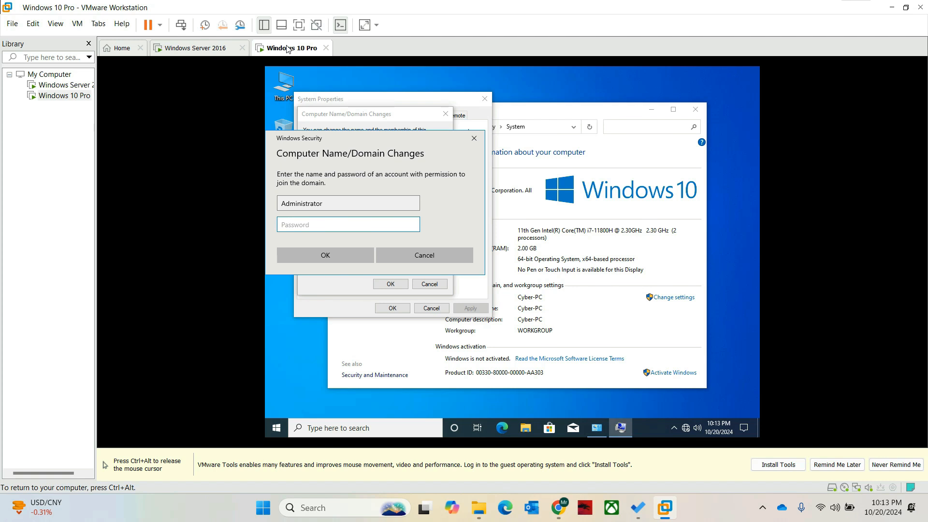
text(1234567)
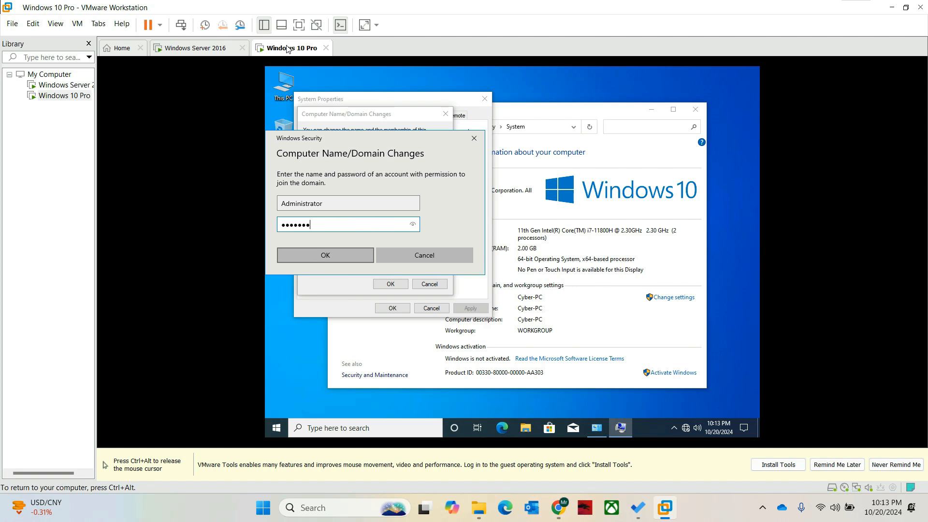
click(325, 255)
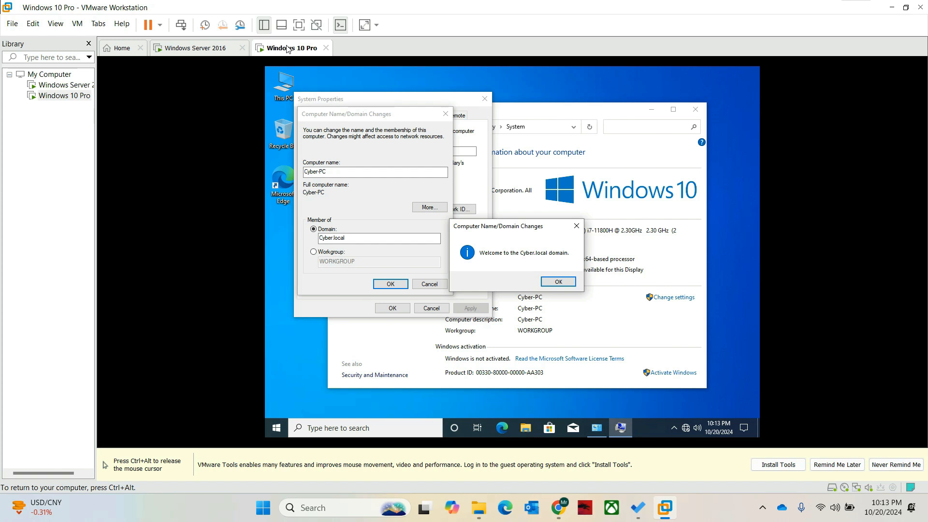
- Dismiss the Cyber.local welcome and restart notices, close System Properties, and restart now
key(Return)
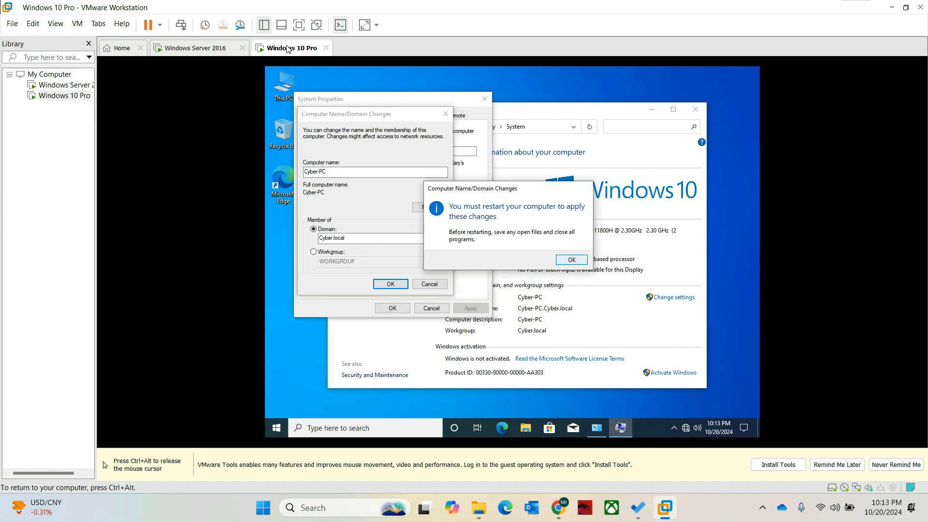
key(Return)
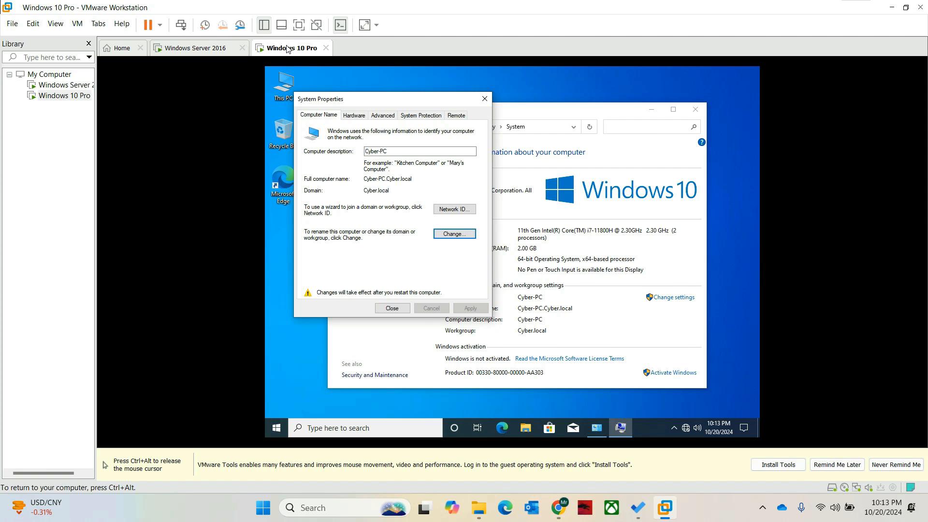
key(Return)
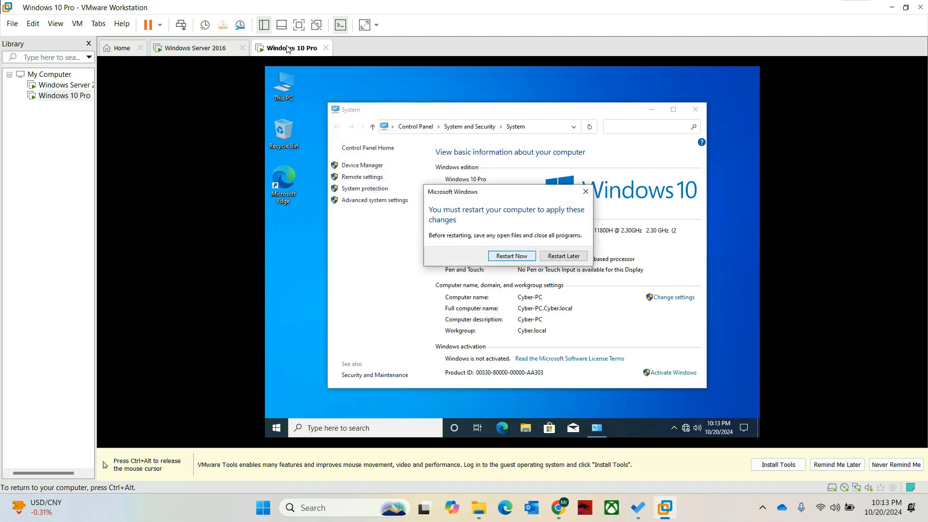
key(Return)
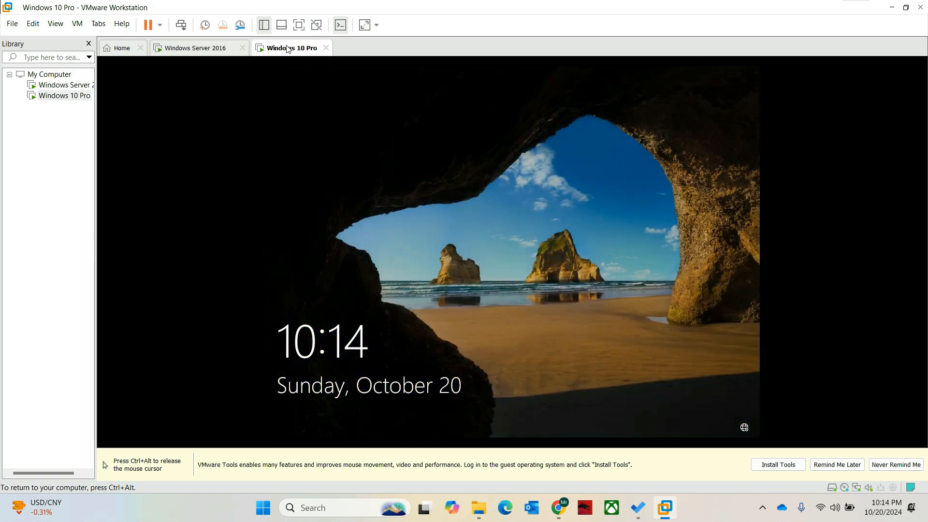
- Switch to the Windows Server 2016 VM and sign in with the administrator password
key(Return)
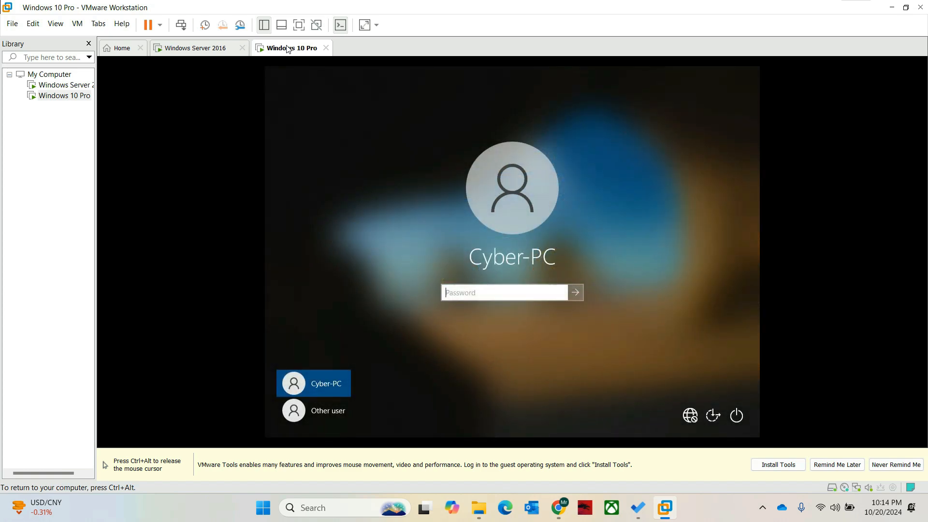
key(ctrl+alt)
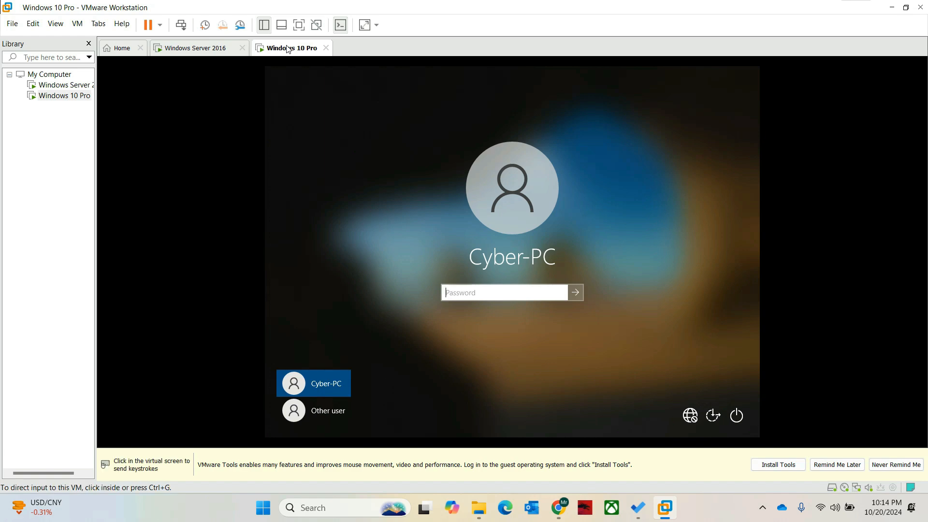
click(200, 49)
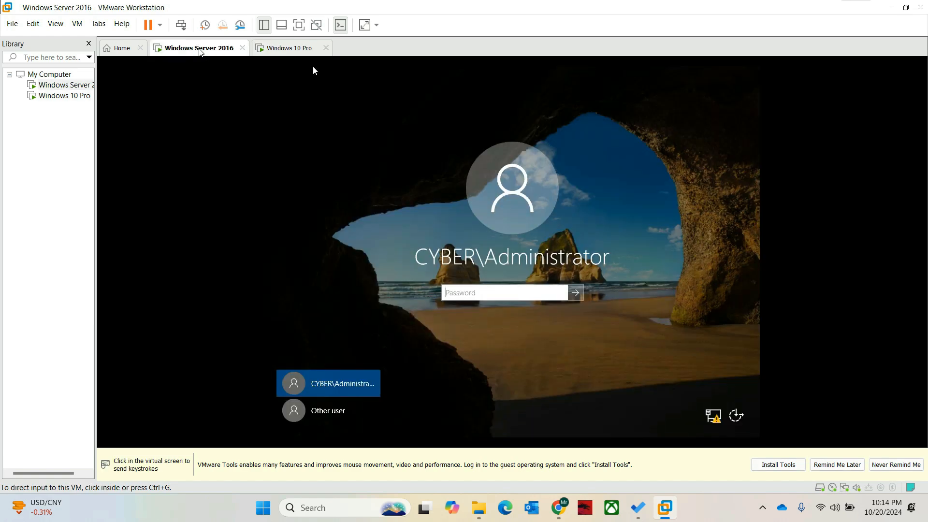
click(460, 292)
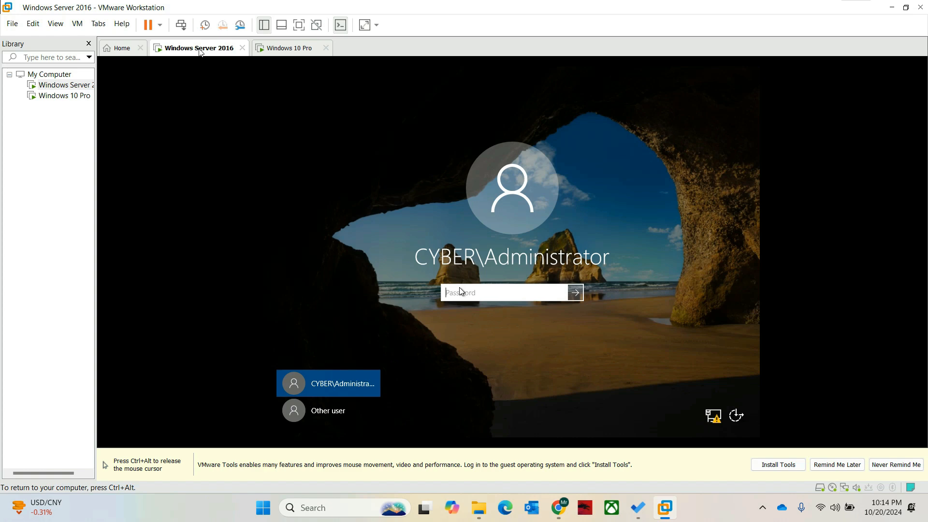
text(•••••••)
key(Return)
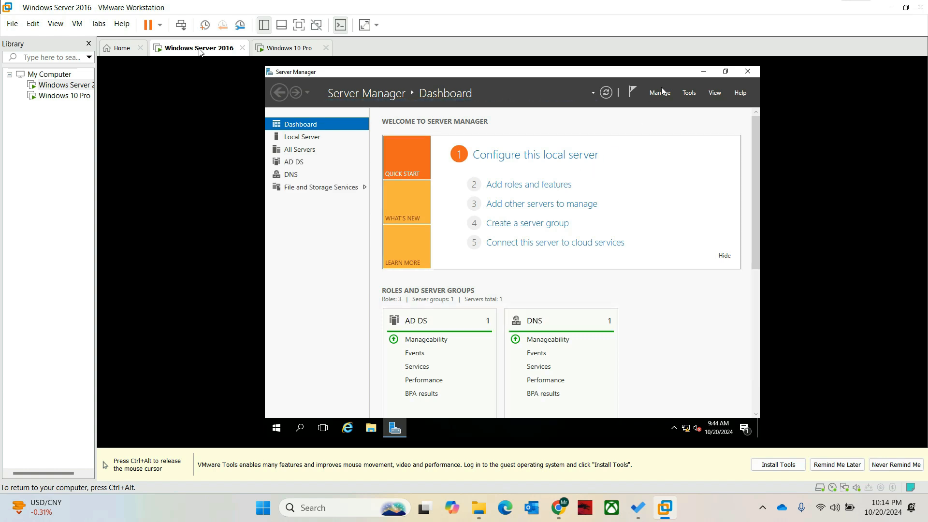
- Launch Active Directory Users and Computers from Tools and select CYBER-PC under Computers
click(686, 96)
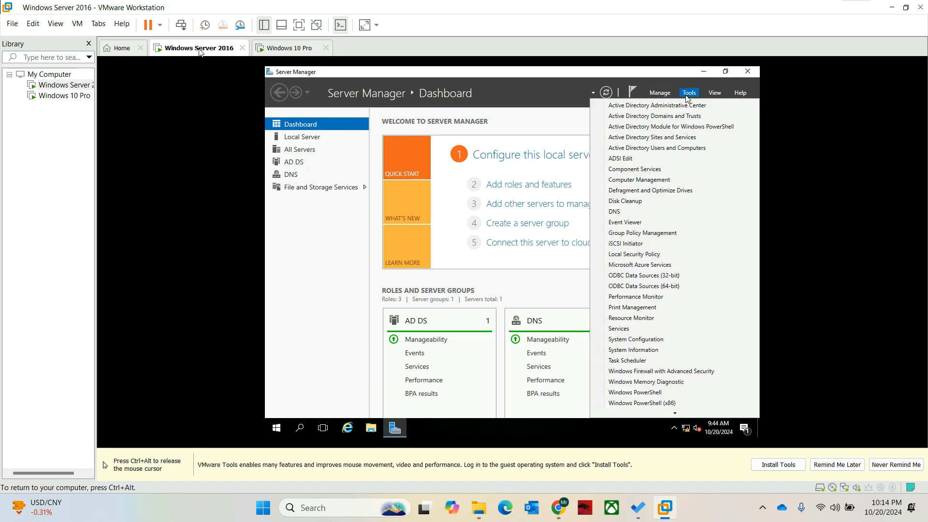
click(635, 149)
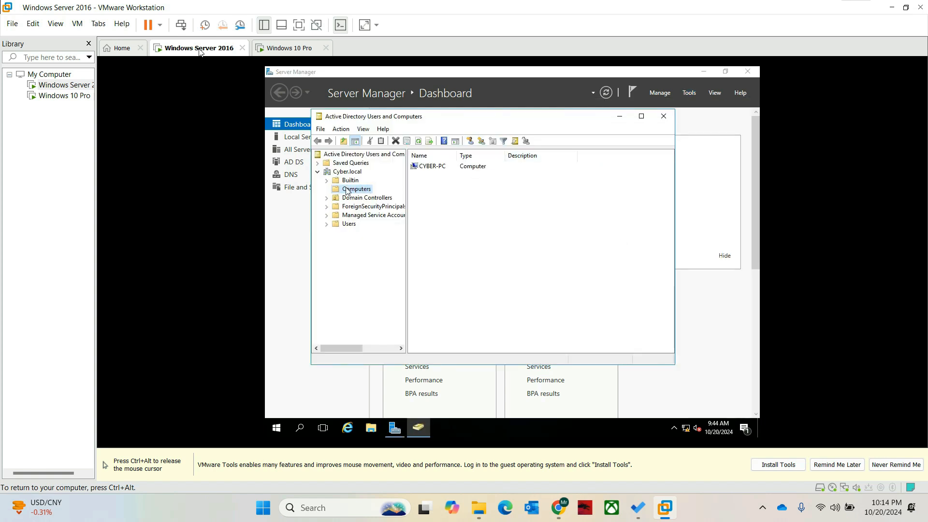
click(437, 167)
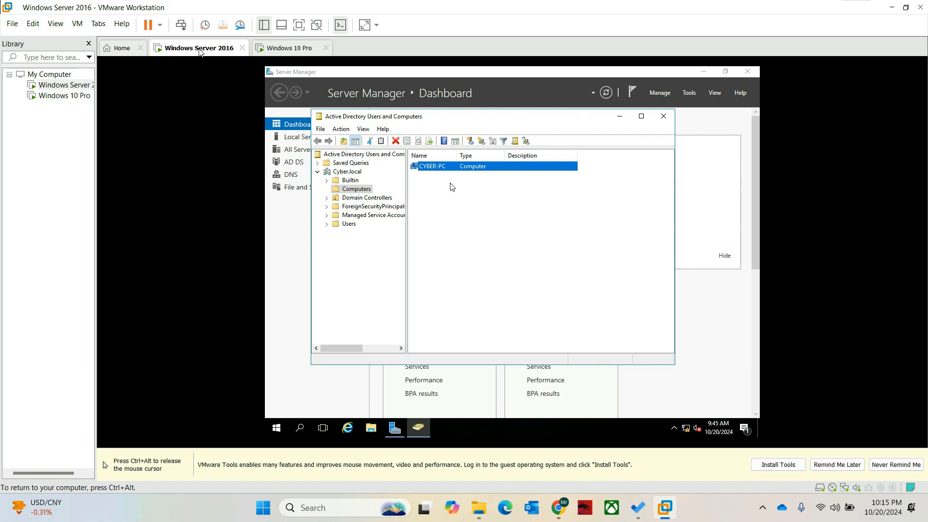
key(ctrl+alt)
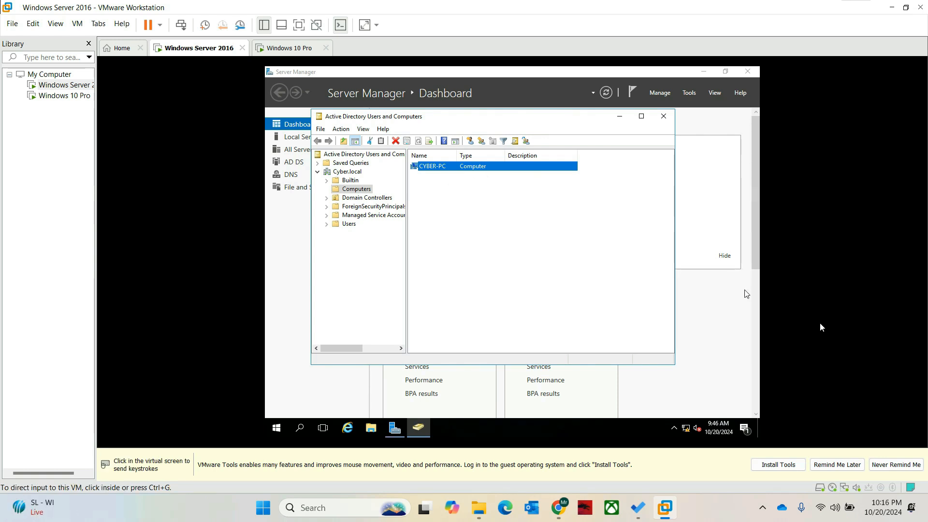
click(820, 328)
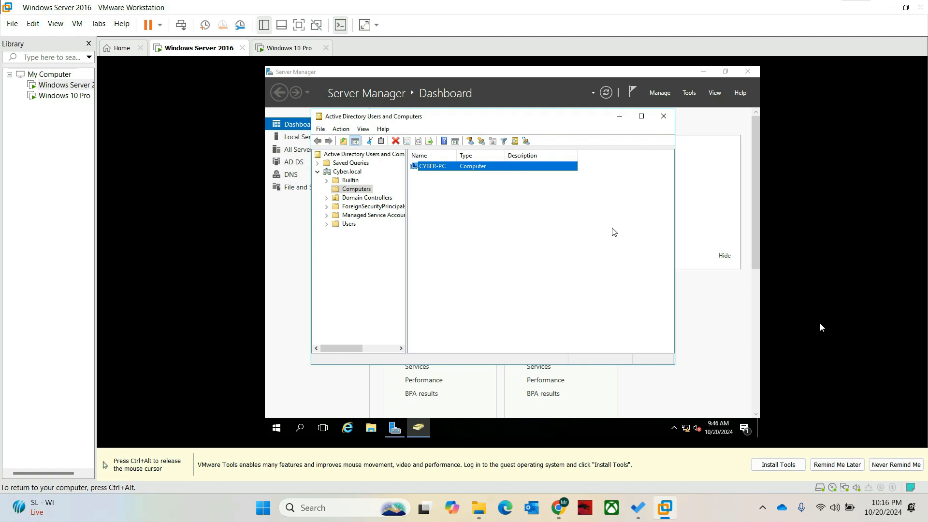